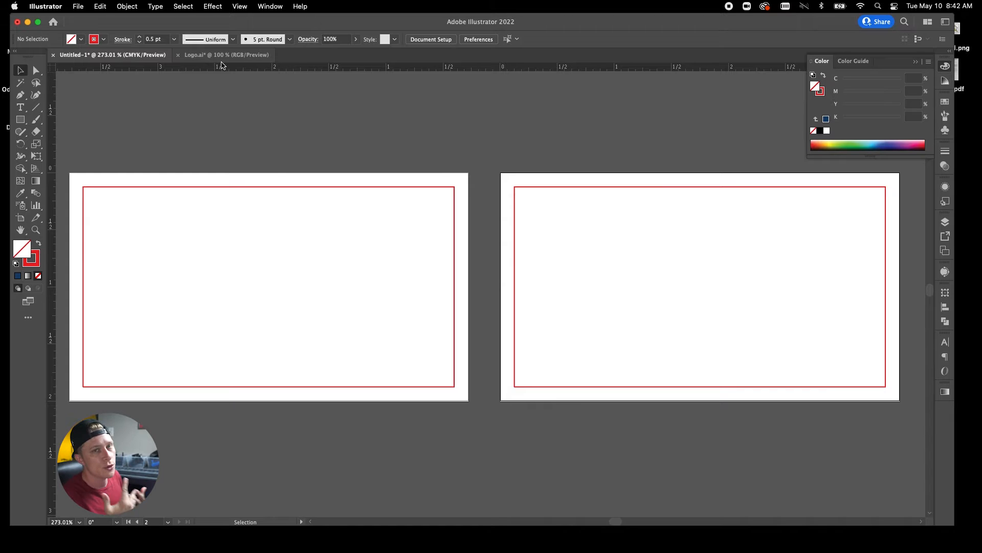
Copy the navy rectangle from Logo.ai and paste it into Untitled-1, leaving the guide layer locked.
left_click(222, 56)
left_click(315, 235)
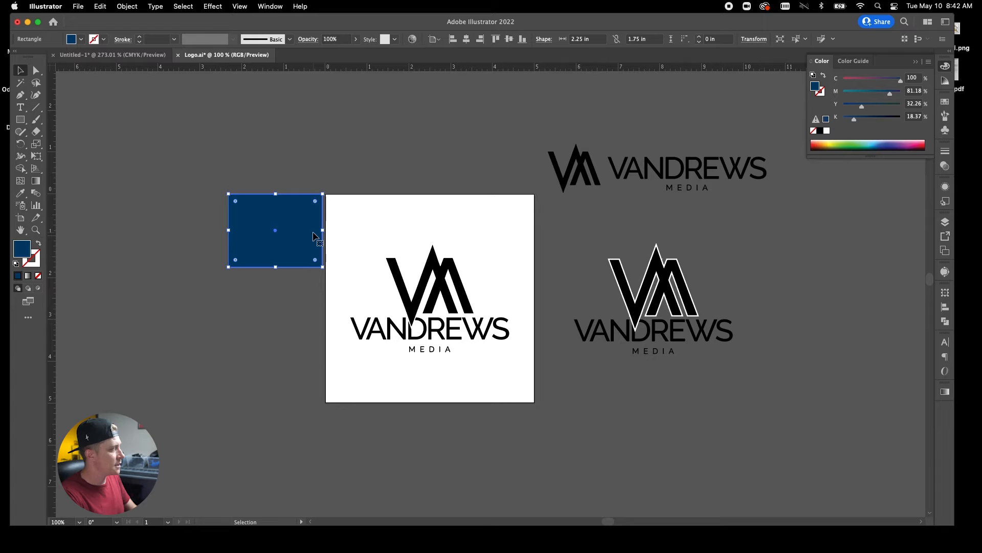
left_click(153, 55)
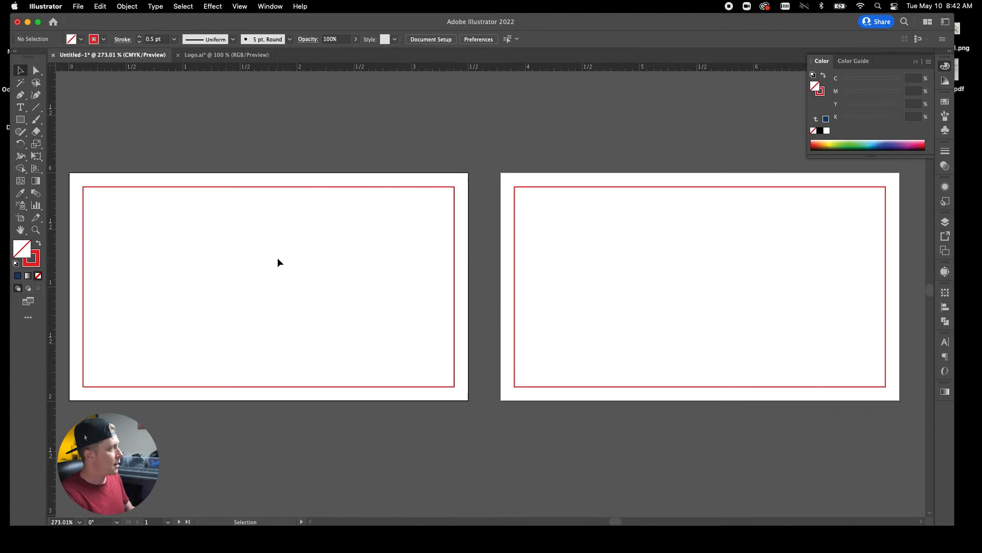
key("super+v")
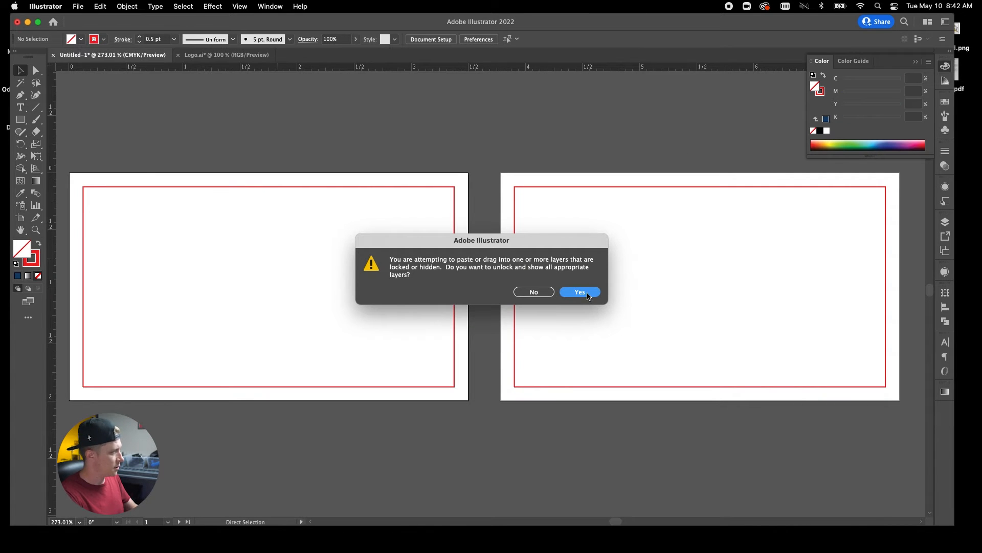
left_click(532, 292)
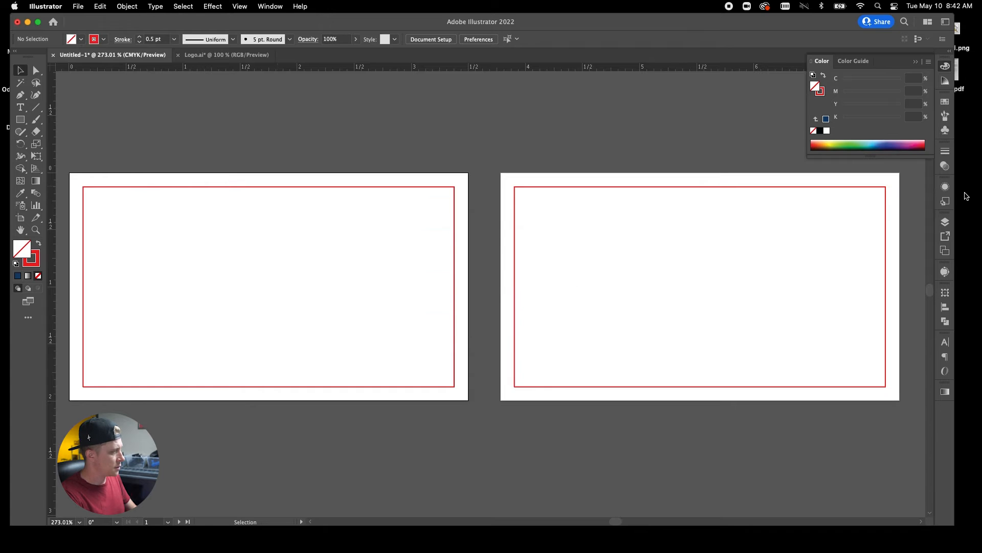
Paste the navy rectangle into Layer 1 and stretch it over the whole first artboard.
left_click(945, 186)
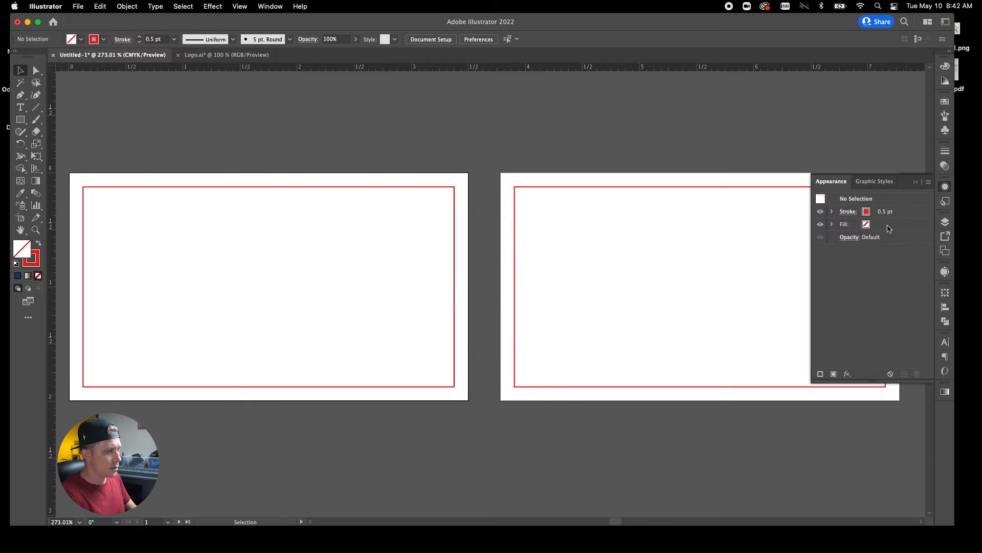
left_click(946, 222)
left_click(896, 245)
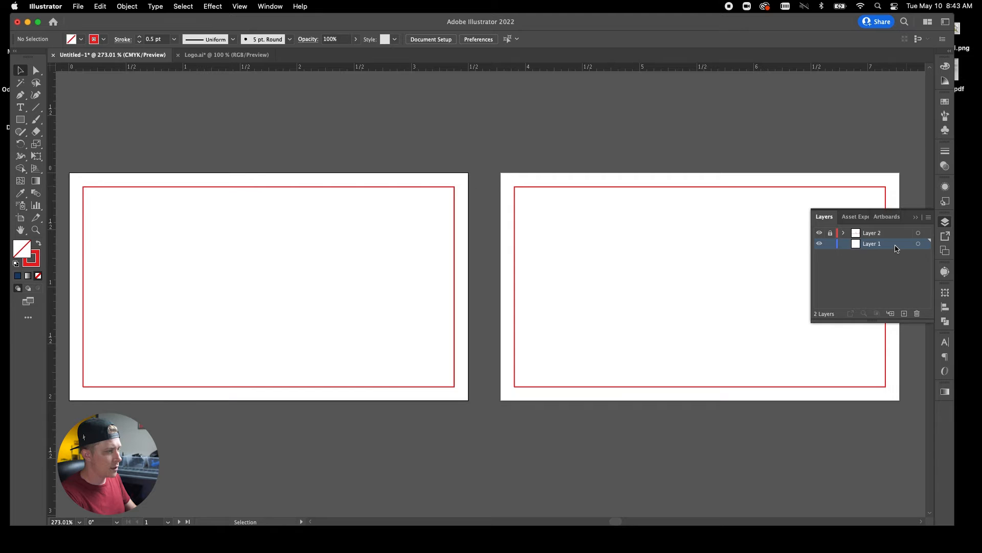
key("super+v")
left_click_drag(485, 275, 245, 267)
left_click_drag(326, 372, 469, 400)
left_click(281, 115)
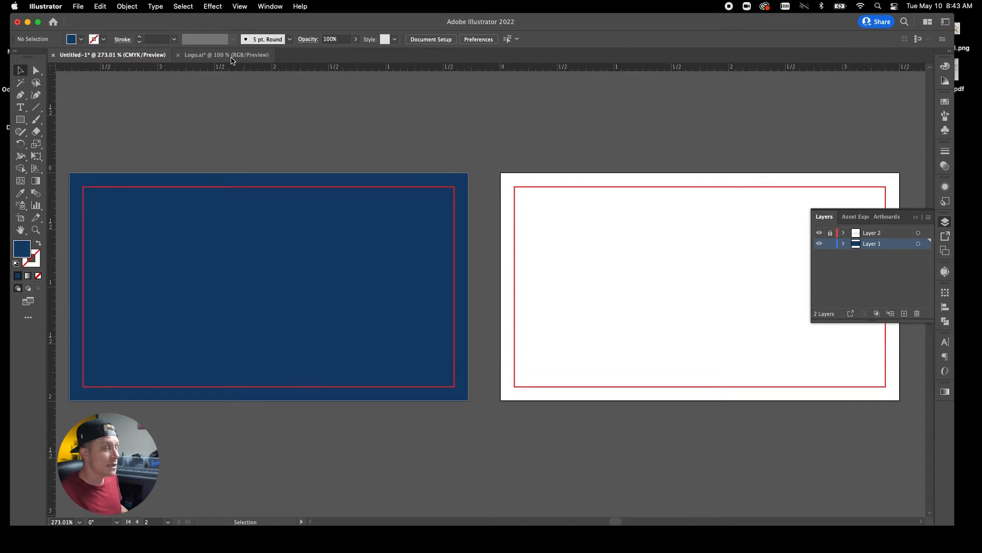
Copy the black VANDREWS MEDIA logo from Logo.ai onto the card and scale it down.
left_click(231, 55)
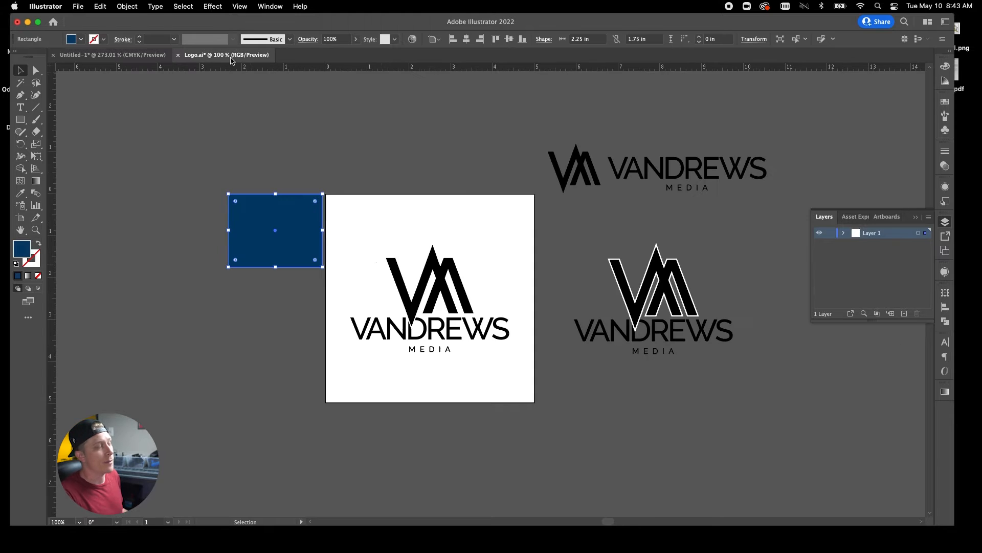
left_click(433, 304)
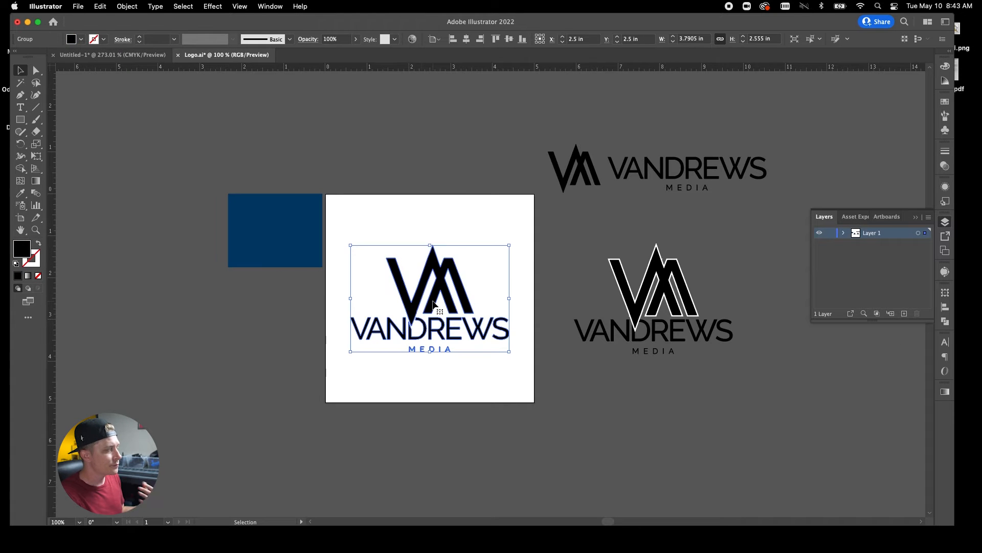
left_click(142, 57)
key("super+v")
left_click_drag(495, 149, 272, 267)
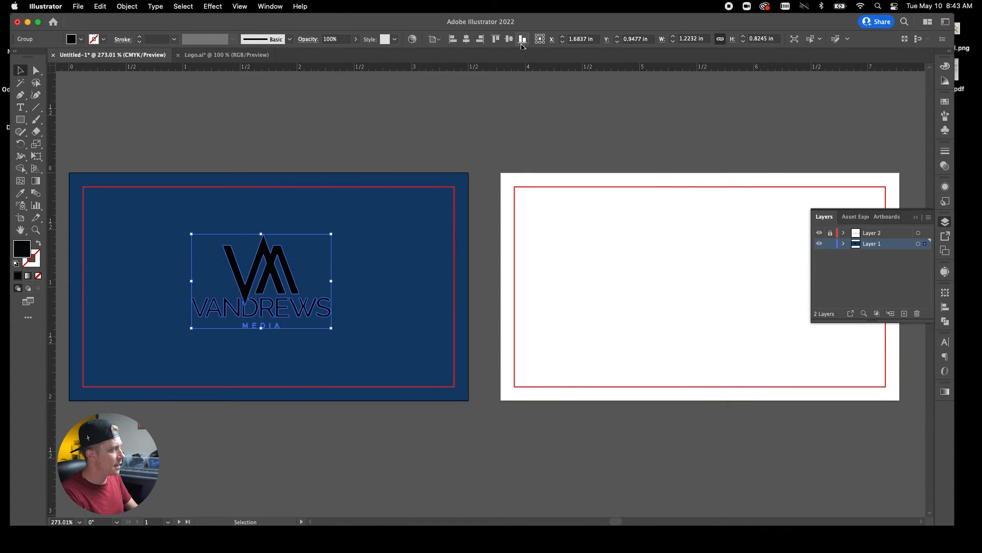
Centre the logo horizontally and vertically on the artboard and fill it white (ffffff).
left_click(466, 39)
left_click(509, 39)
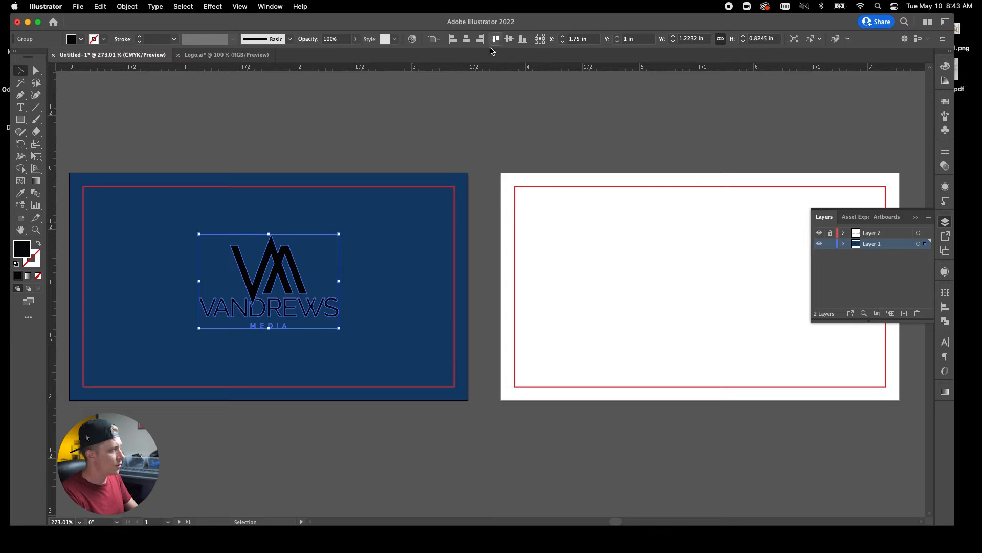
double_click(23, 251)
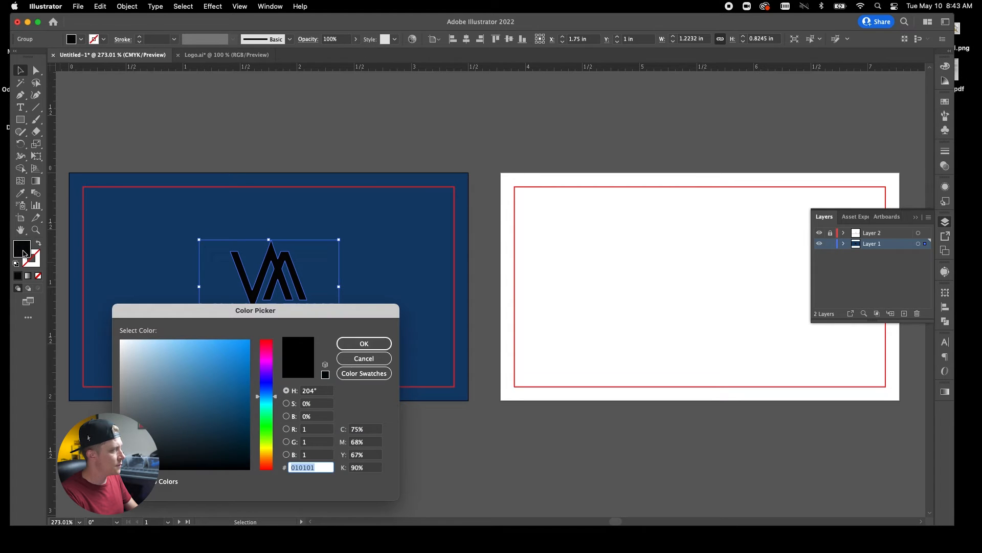
type("ffffff")
left_click(364, 343)
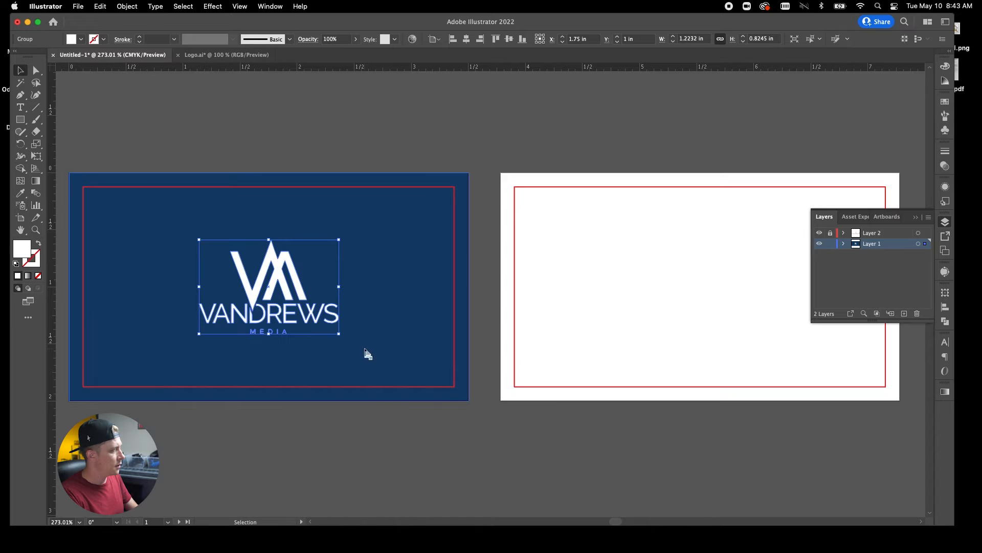
left_click(143, 119)
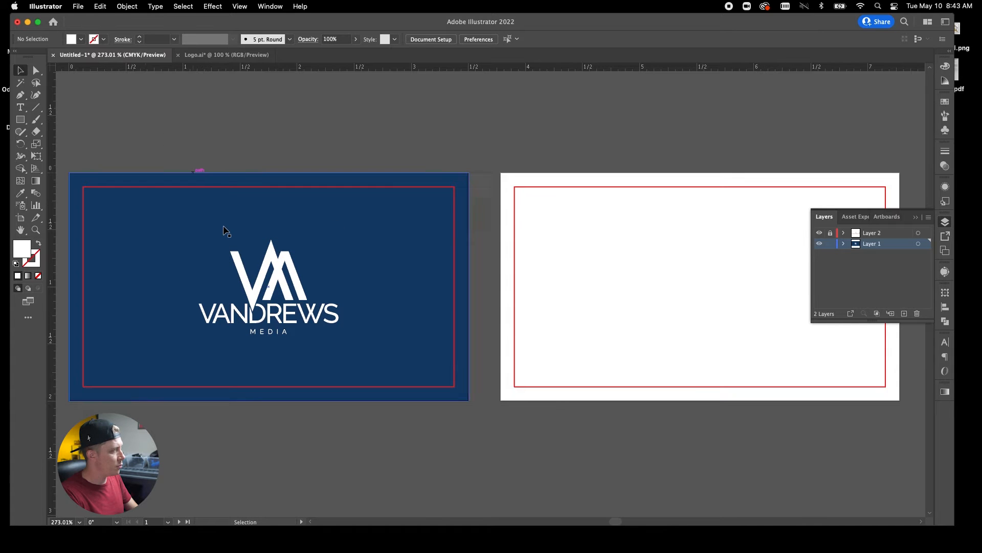
Enlarge the logo by dragging its bottom and top handles, then shrink it back somewhat.
left_click(287, 318)
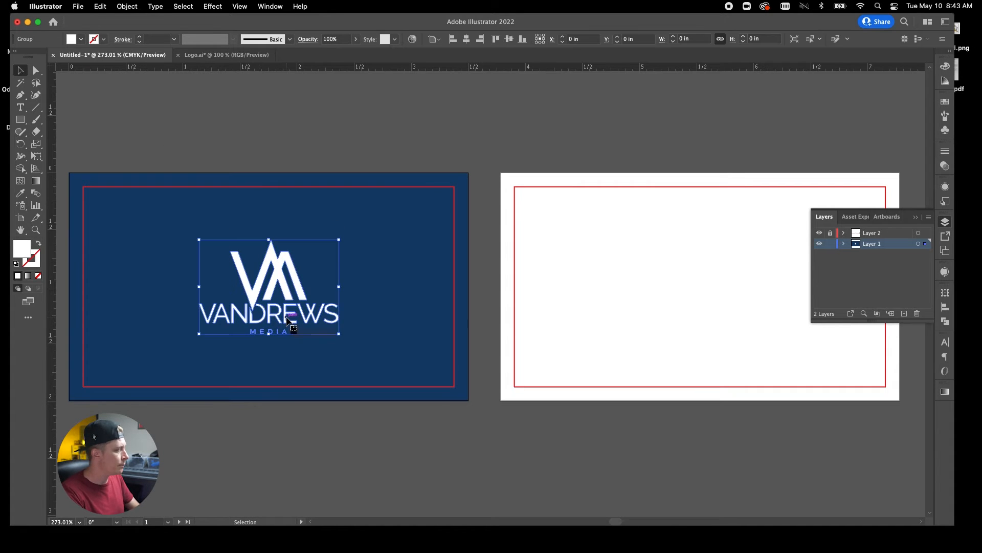
left_click_drag(269, 334, 272, 383)
left_click_drag(270, 239, 273, 191)
left_click(291, 144)
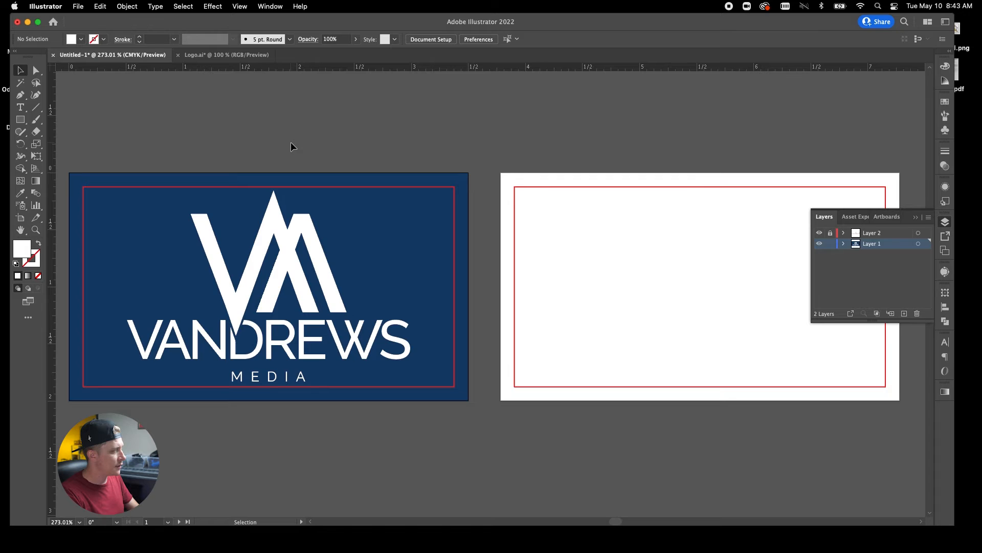
left_click(307, 310)
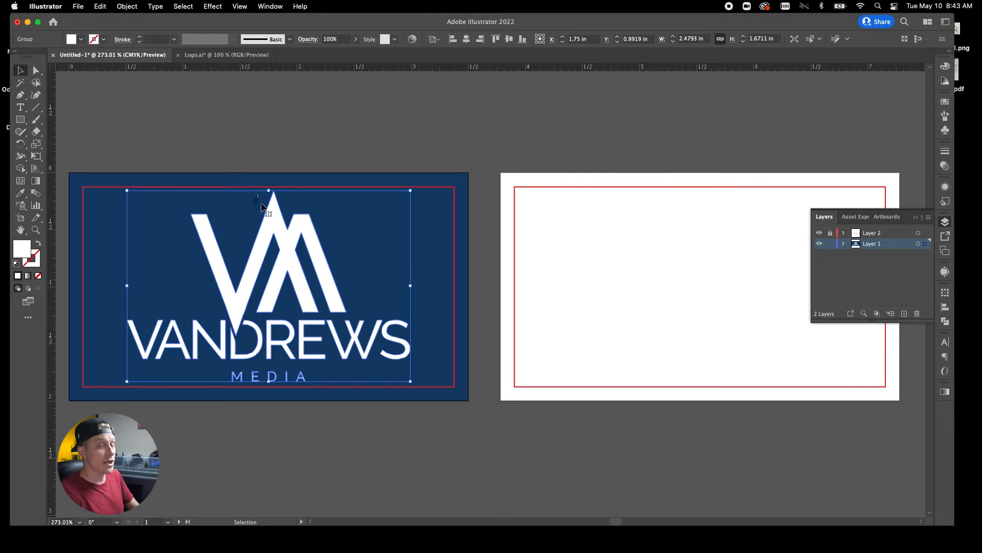
left_click_drag(271, 191, 271, 274)
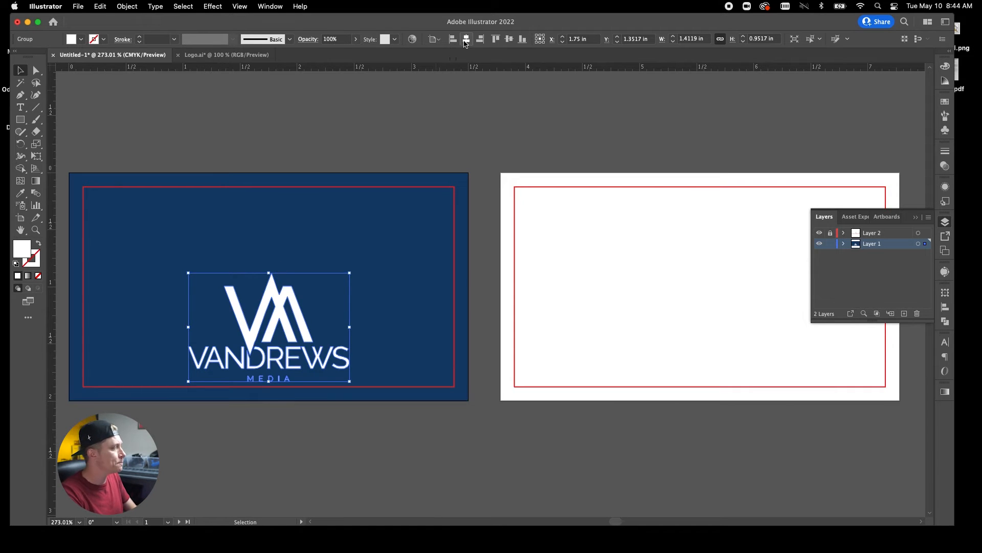
Vertically centre the logo, then try a larger size and re-centre it.
left_click(509, 39)
left_click(416, 137)
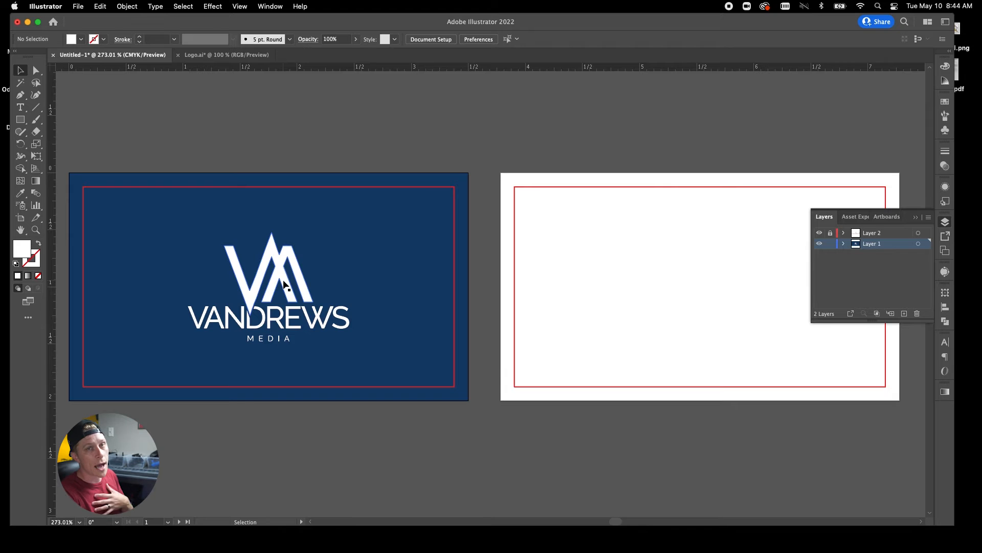
left_click(274, 339)
left_click_drag(270, 344, 270, 375)
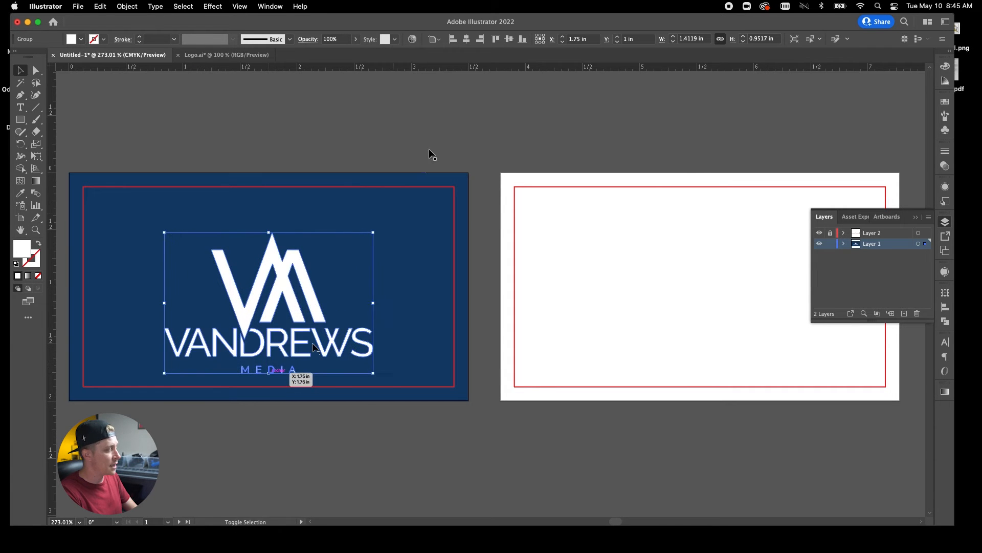
left_click(509, 39)
left_click(445, 89)
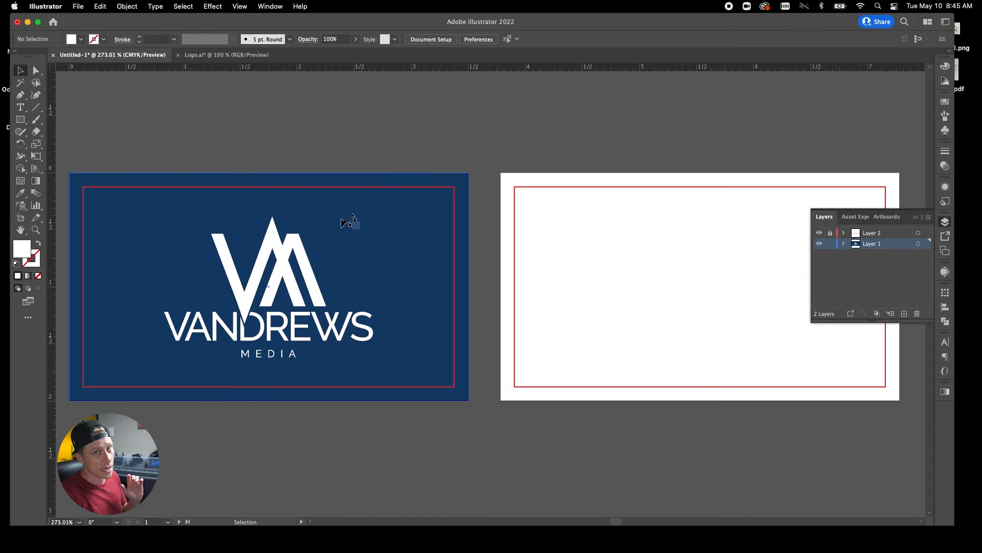
Undo the larger size, return to the Selection tool and deselect the logo.
key("super+z")
key("super+z")
key("v")
left_click(346, 122)
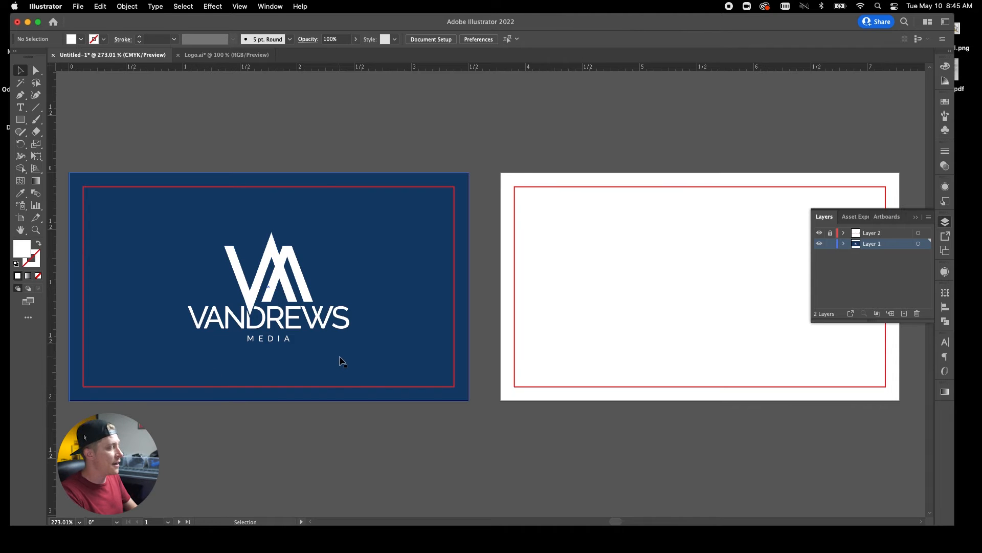
left_click(319, 121)
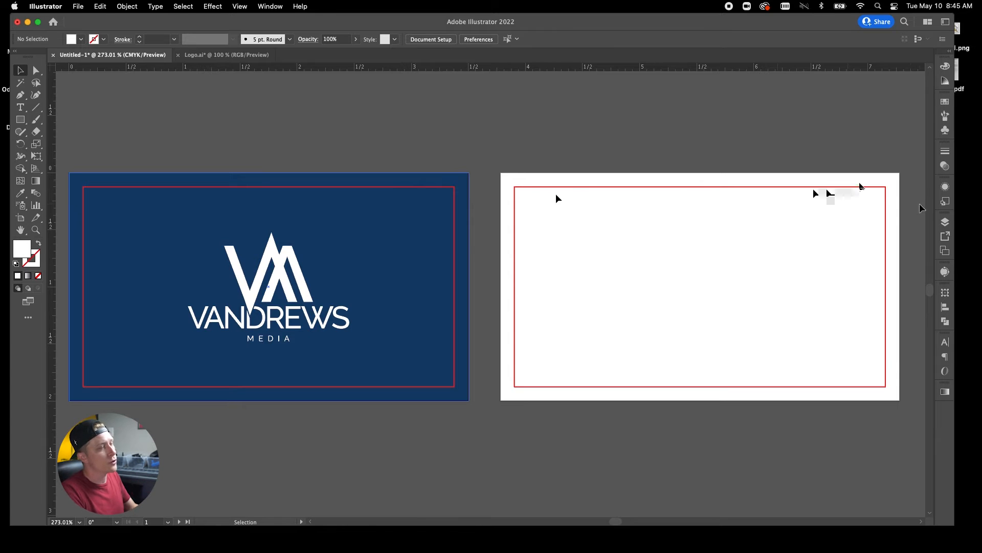
left_click(946, 222)
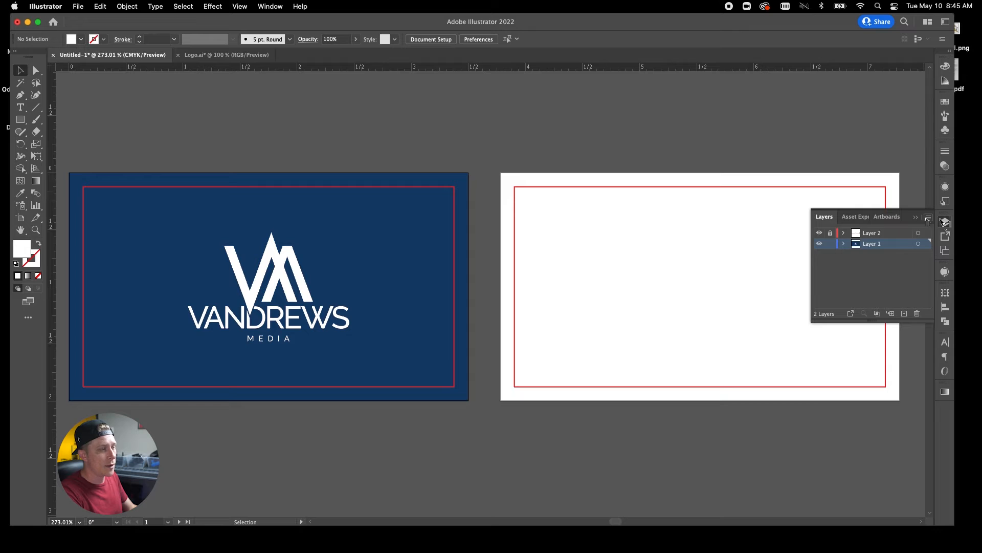
Hide Layer 2's red guides to preview the front, show them again, and collapse Layers.
left_click(820, 233)
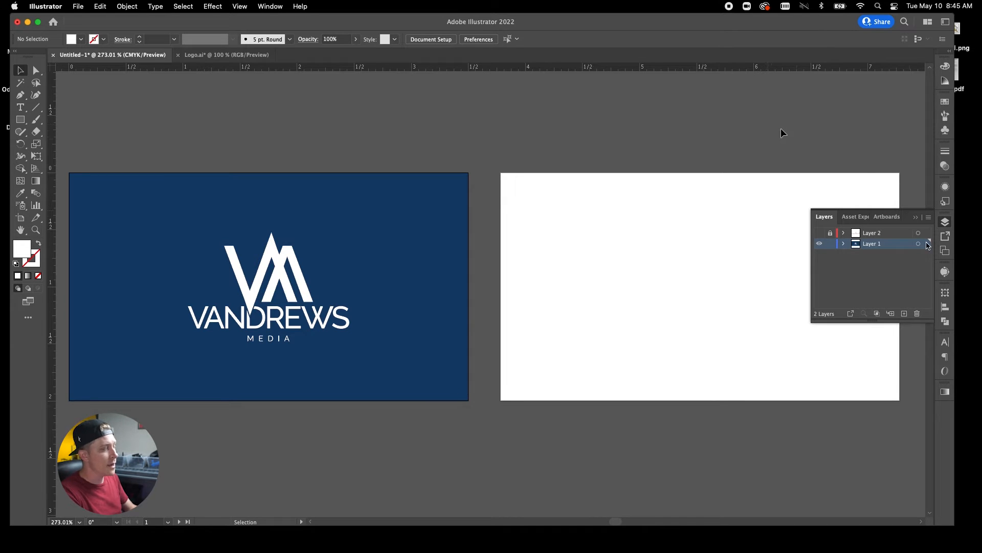
left_click(818, 233)
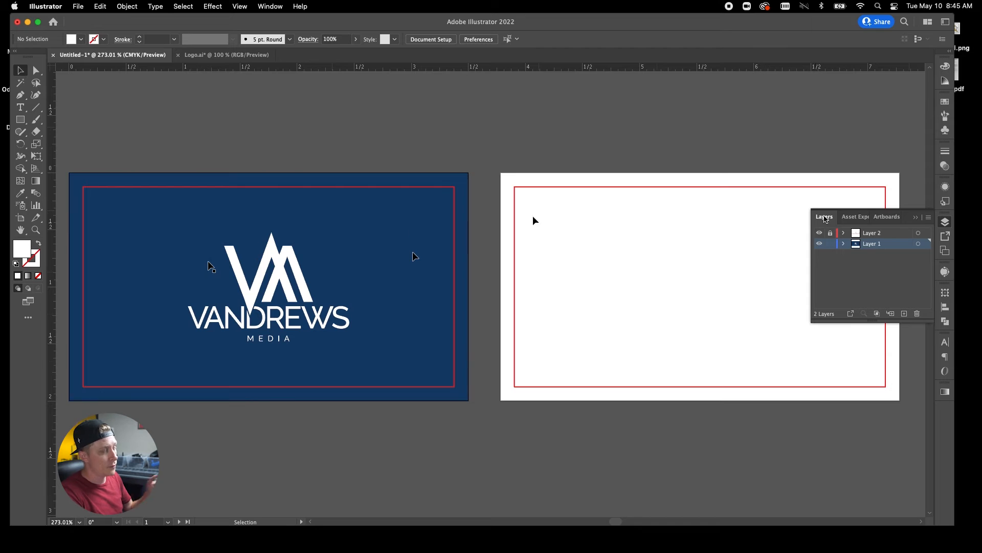
left_click(915, 217)
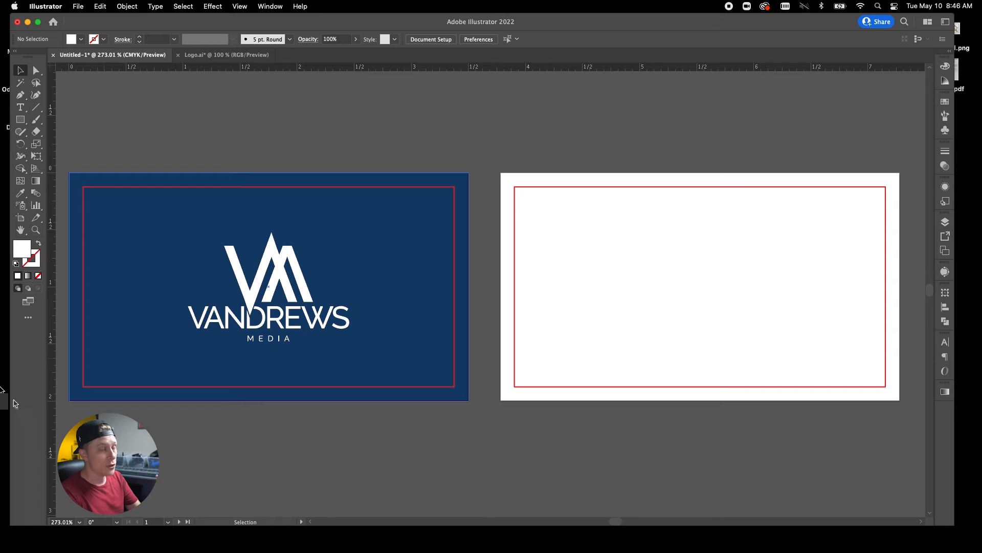
Move the white logo from the centre of the navy front toward its left side.
left_click(290, 261)
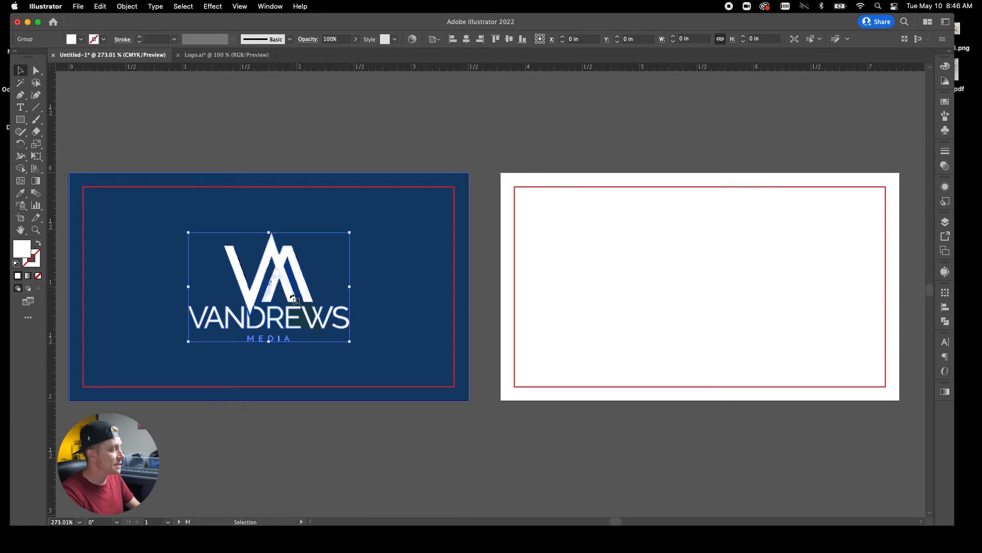
left_click_drag(290, 261, 206, 288)
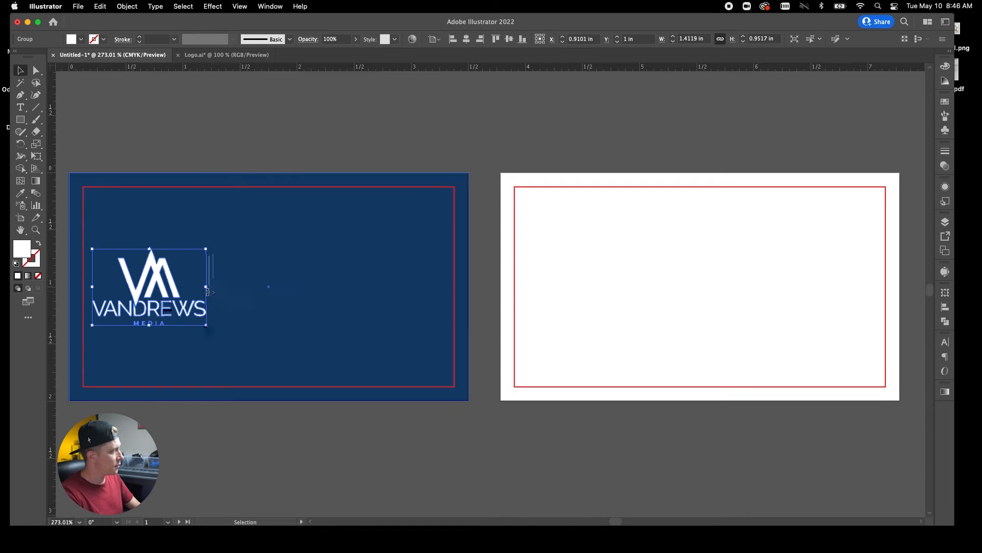
left_click(466, 39)
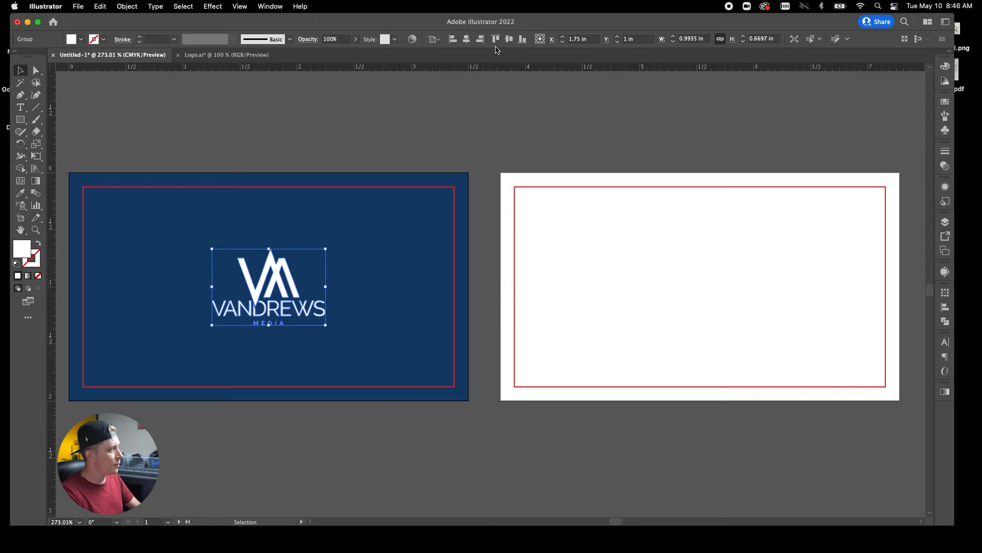
left_click_drag(286, 282, 167, 281)
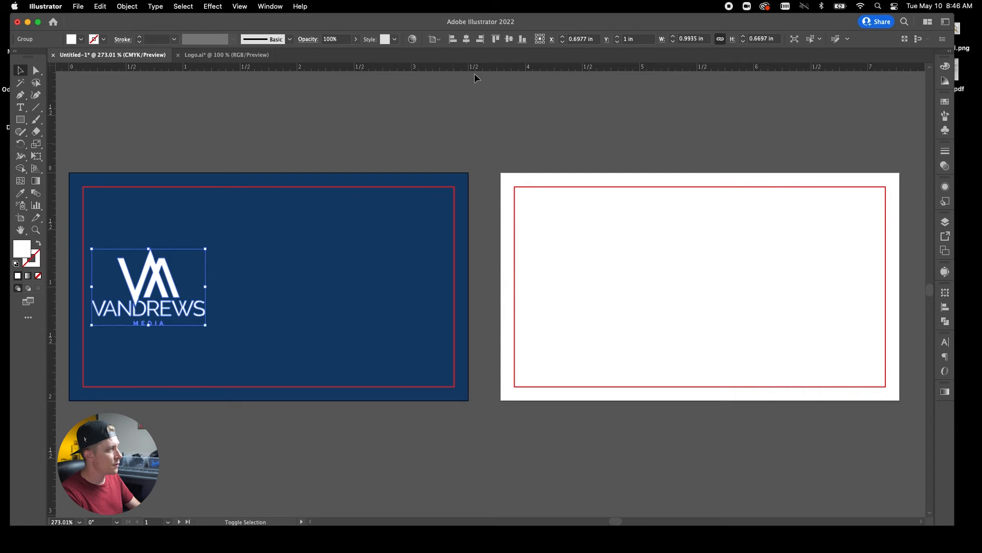
left_click(36, 107)
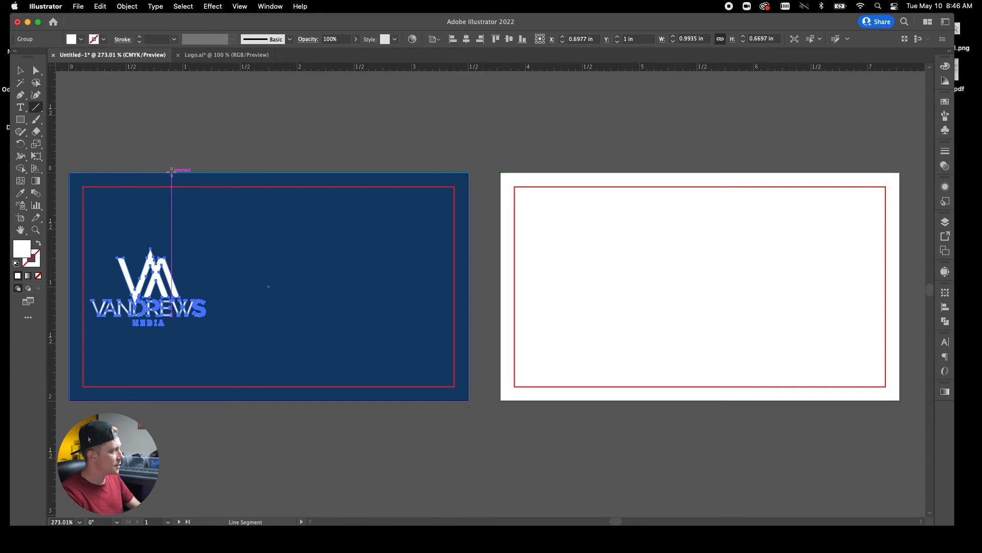
Draw two full-height vertical lines on the front with no fill and a bright yellow stroke.
left_click_drag(194, 173, 232, 396)
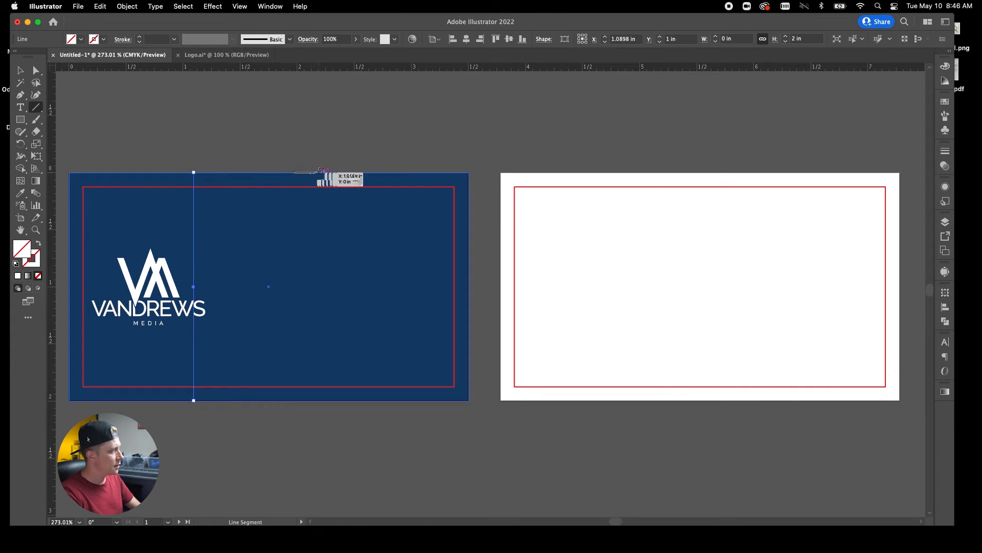
left_click_drag(319, 172, 319, 400)
left_click(20, 70)
left_click(193, 231, "shift")
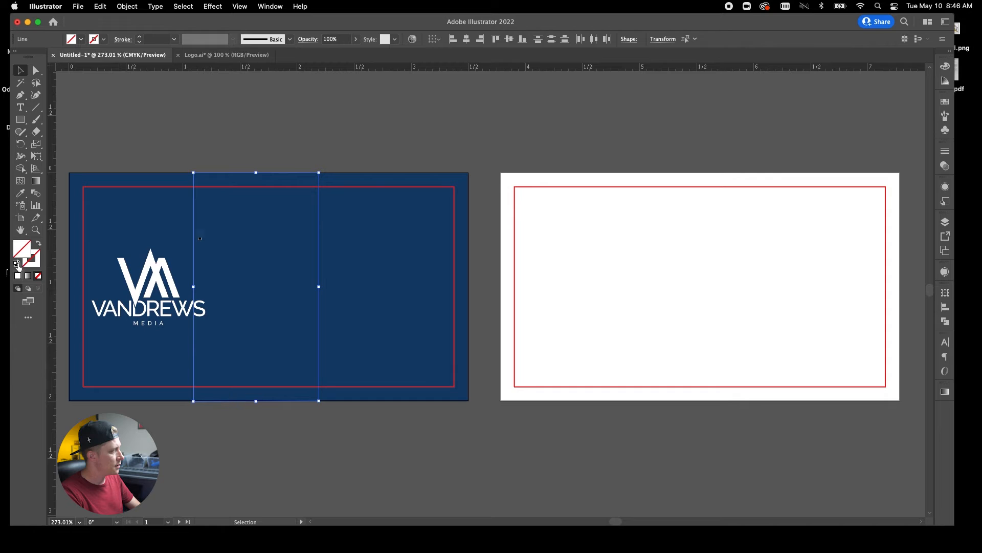
left_click(15, 263)
left_click(38, 275)
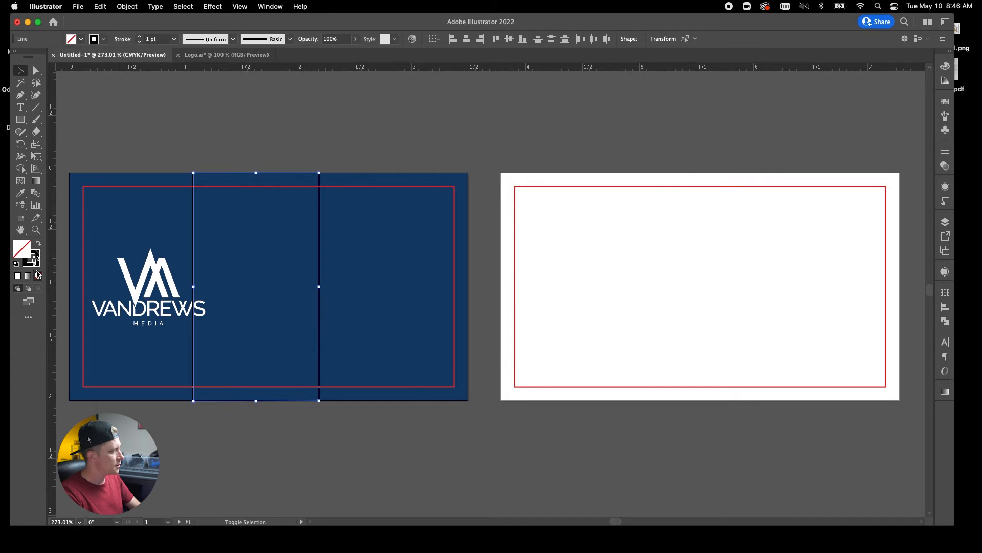
double_click(32, 258)
left_click_drag(190, 381, 133, 454)
left_click_drag(269, 455, 269, 449)
left_click_drag(240, 367, 269, 362)
left_click(363, 343)
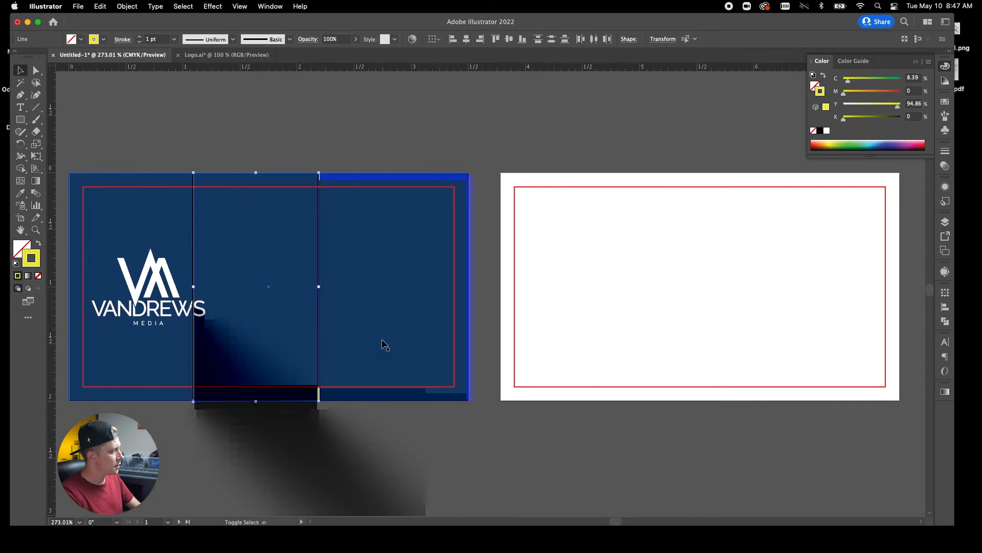
Fine-tune both yellow lines' horizontal positions and nudge the logo slightly left.
left_click(333, 261)
left_click_drag(320, 281, 344, 280)
left_click_drag(193, 282, 218, 286)
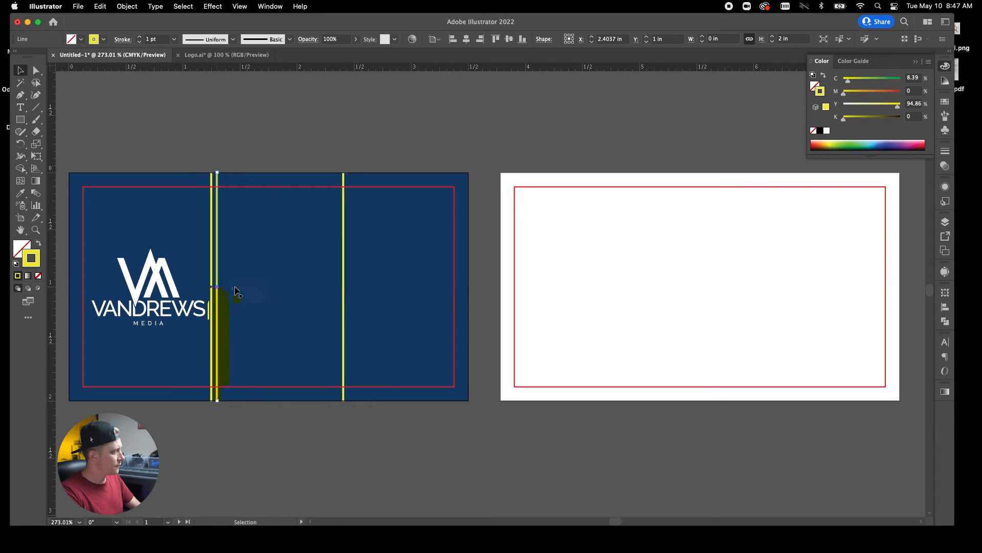
left_click(345, 290)
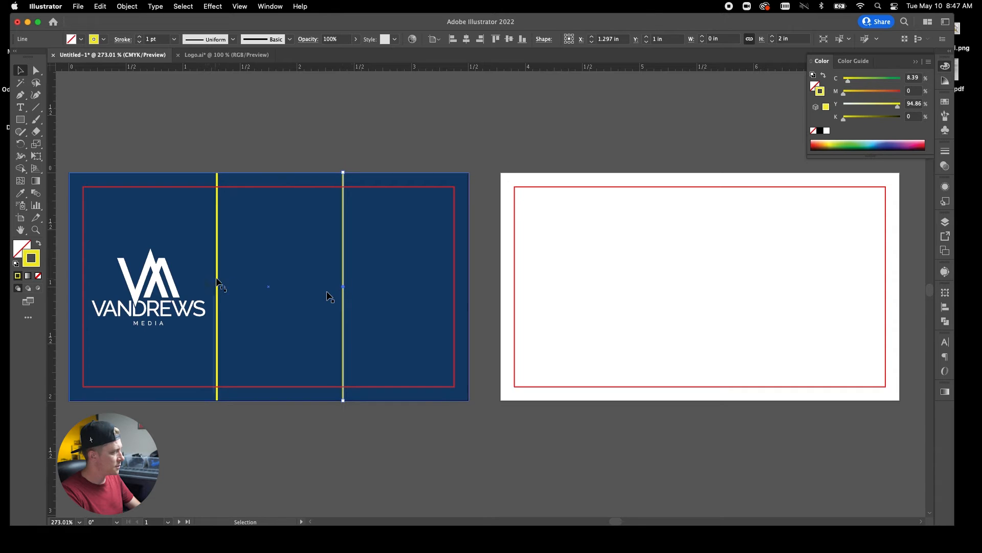
left_click_drag(217, 280, 205, 282)
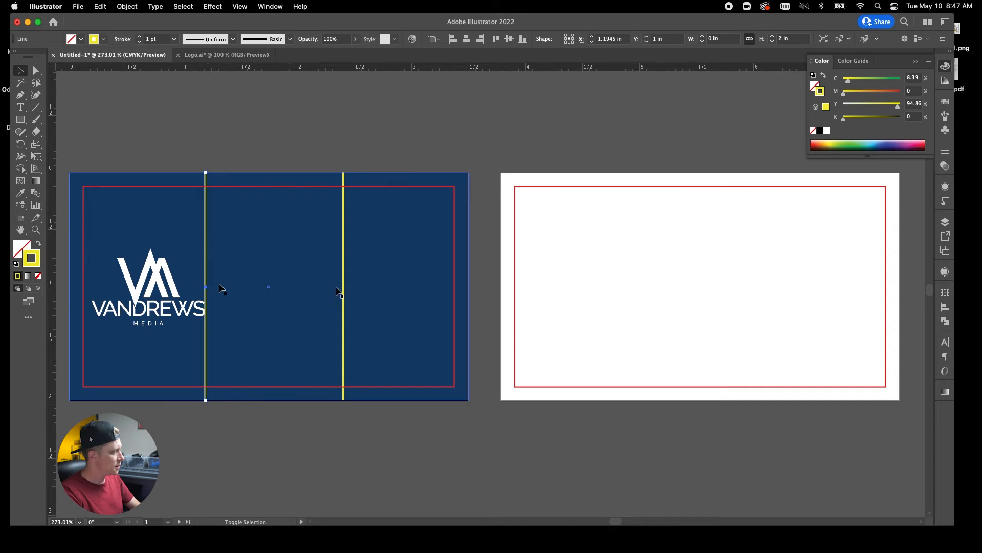
left_click_drag(340, 289, 342, 289)
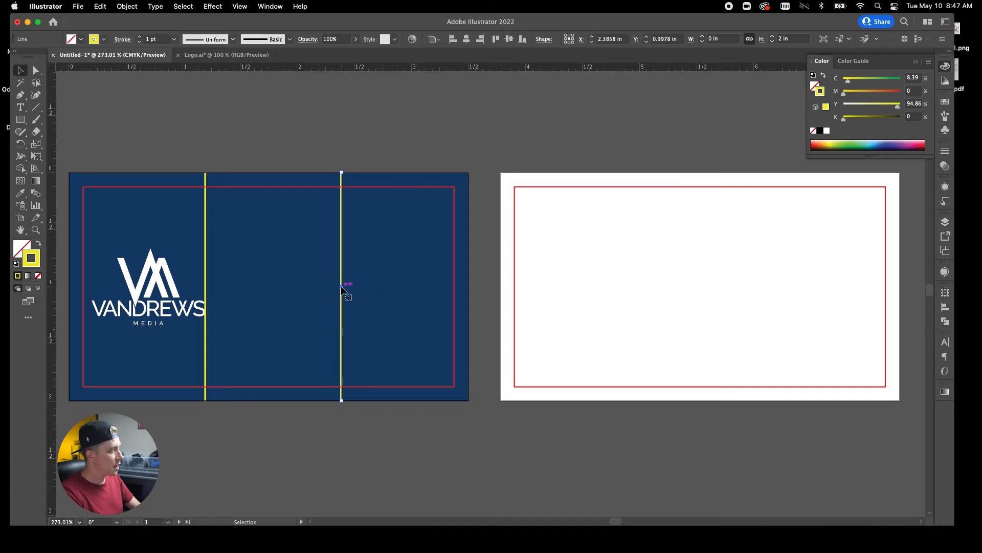
left_click(173, 292)
left_click_drag(173, 291, 168, 292)
Drag the VANDREWS logo down into the navy front's lower-left corner, left of the first line.
left_click(184, 134)
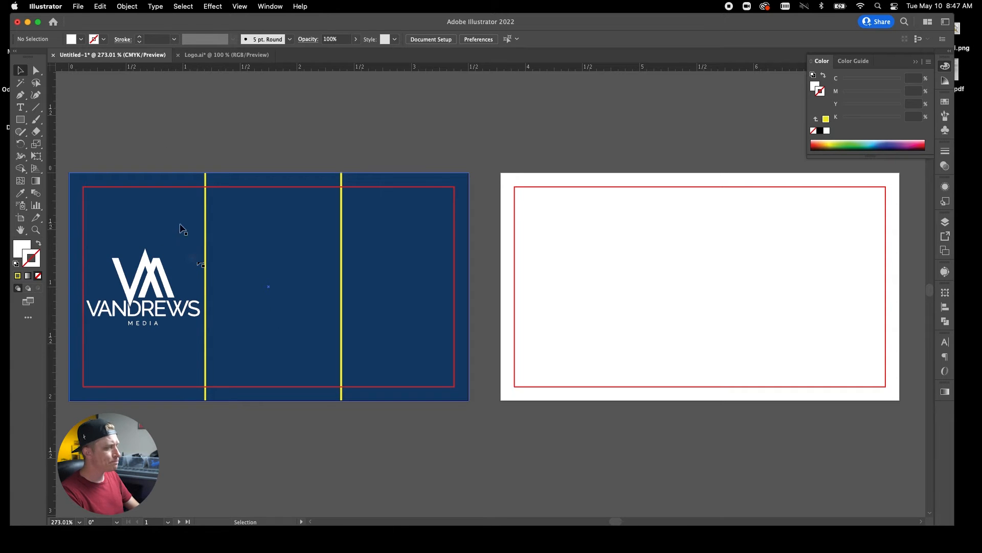
left_click_drag(173, 295, 244, 294)
left_click_drag(267, 349, 268, 350)
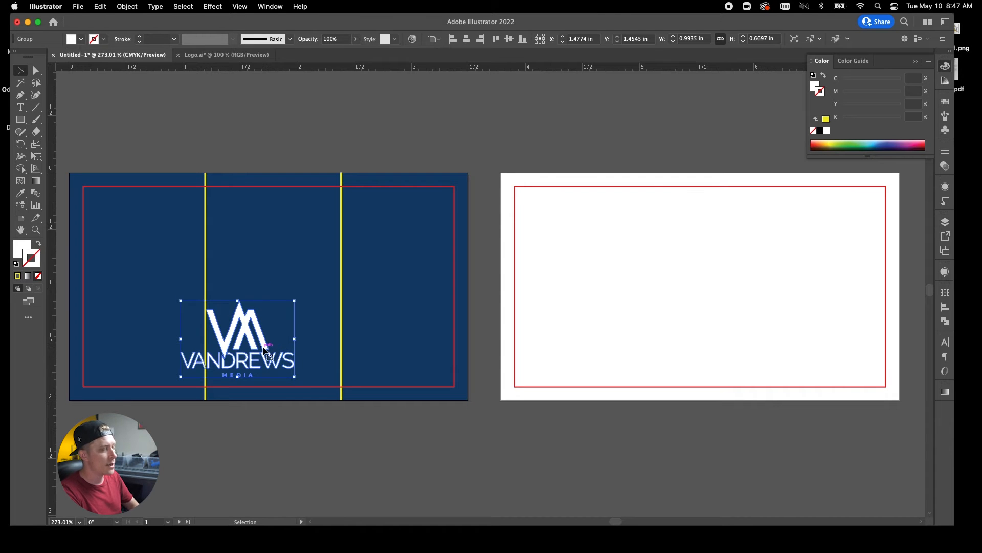
left_click_drag(267, 349, 168, 352)
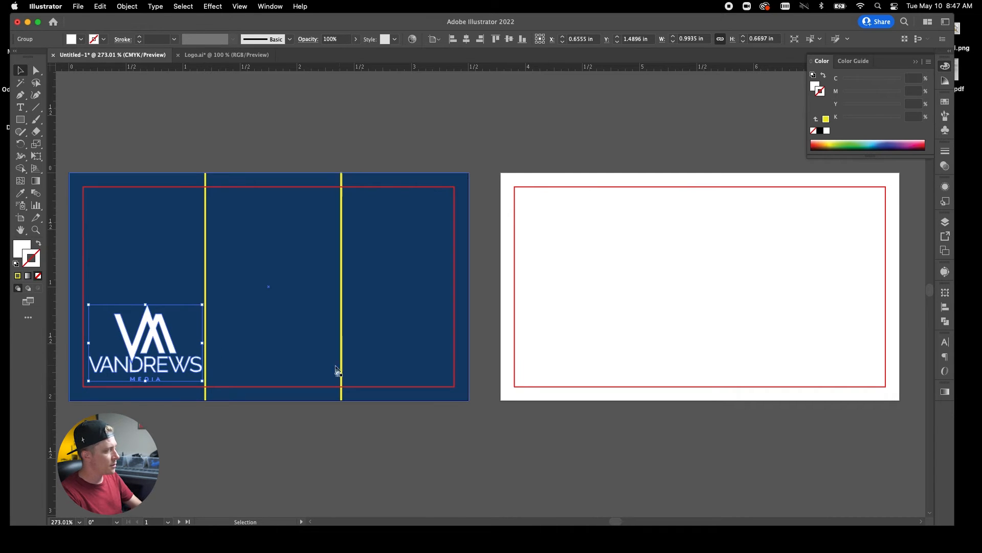
left_click(20, 107)
Type a three-line text block of the owner's name, e-mail address and phone number above the front.
left_click(351, 135)
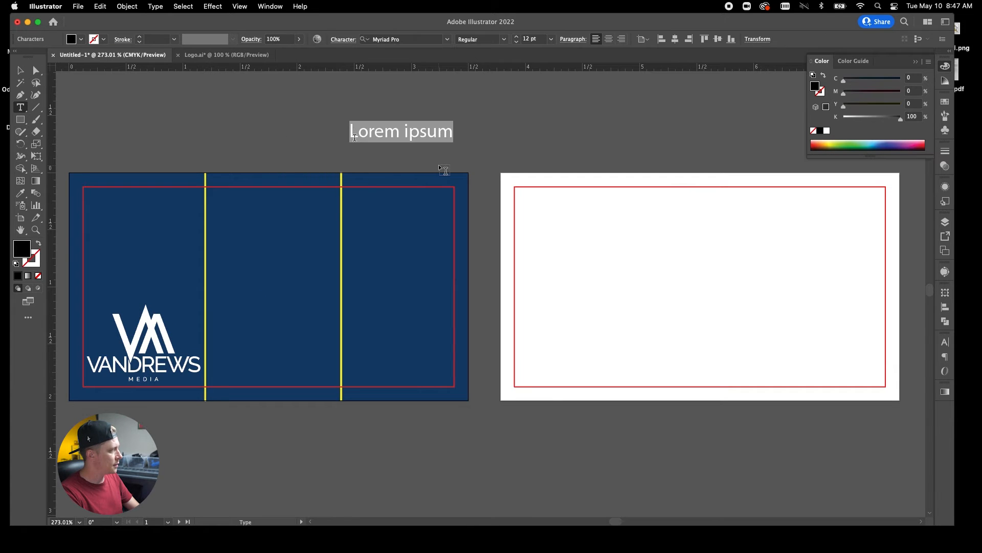
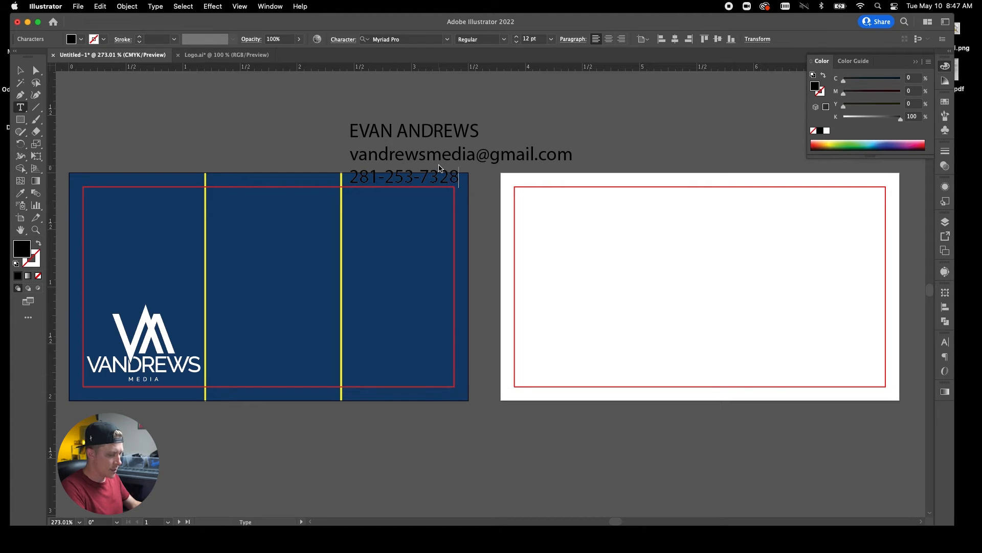
key("super+a")
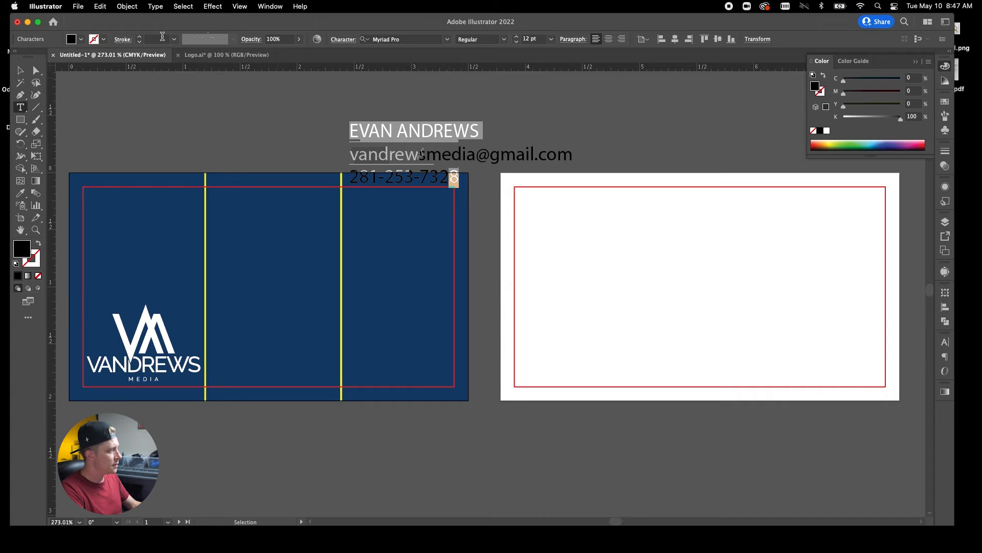
Set the contact text to Avenir Next Condensed Heavy Italic and give it a white fill.
left_click(413, 37)
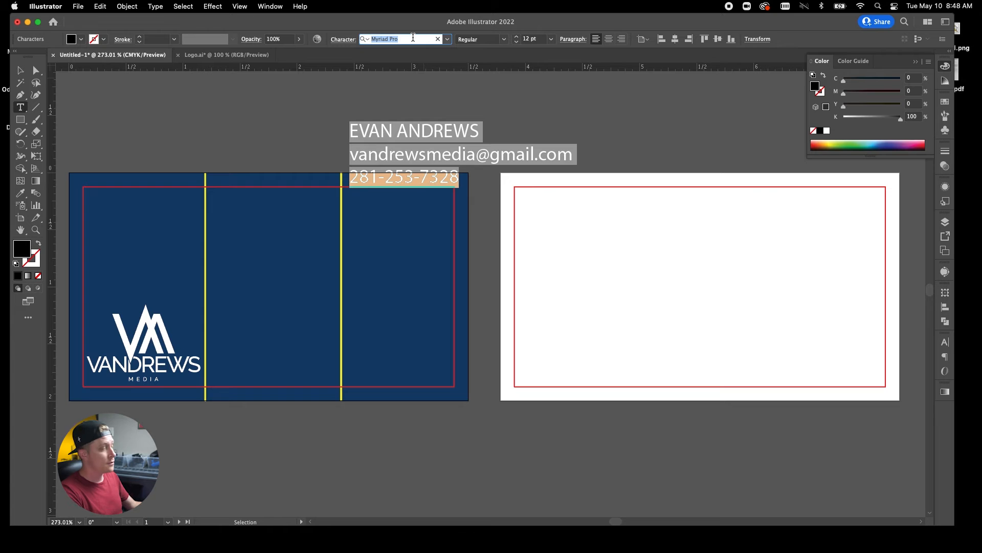
type("avenir")
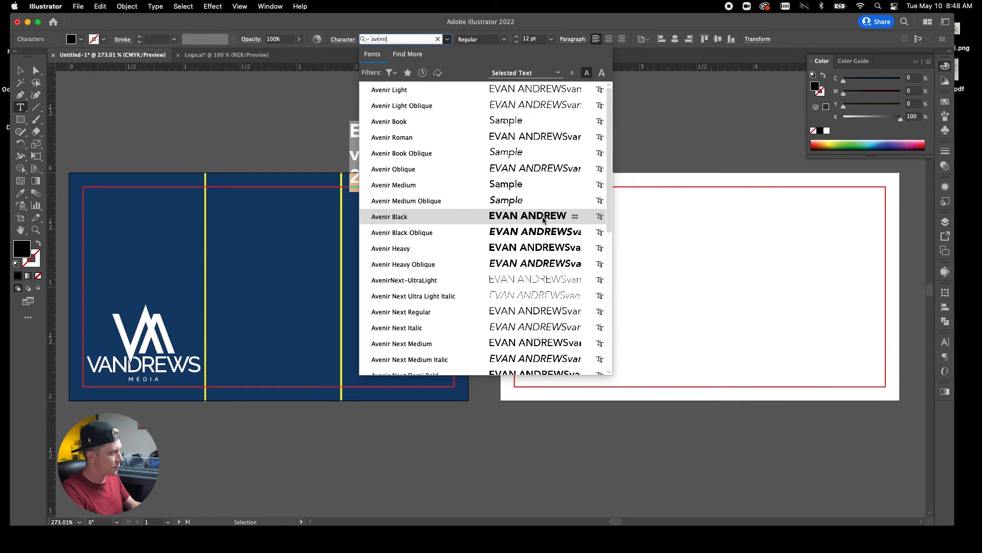
scroll(537, 233, "down", 5)
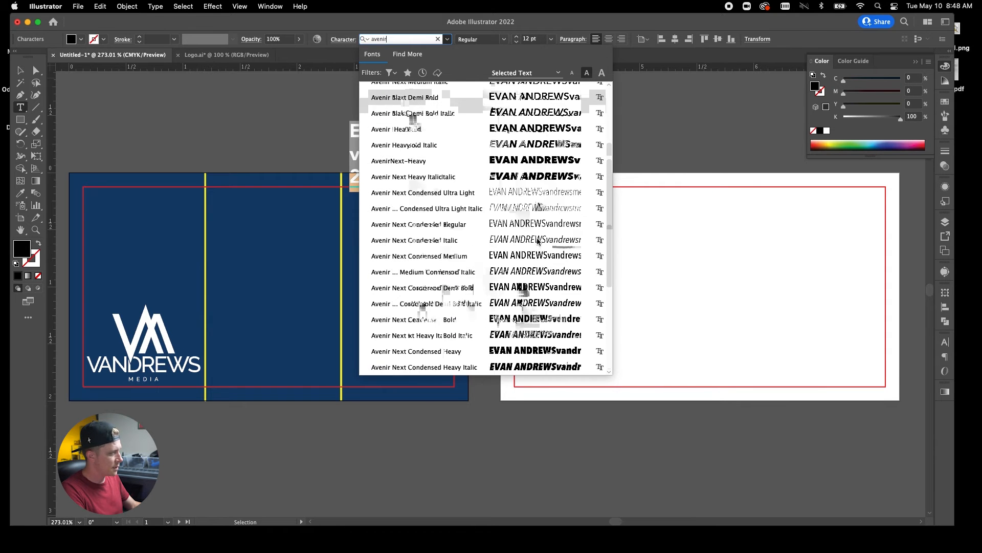
left_click(533, 366)
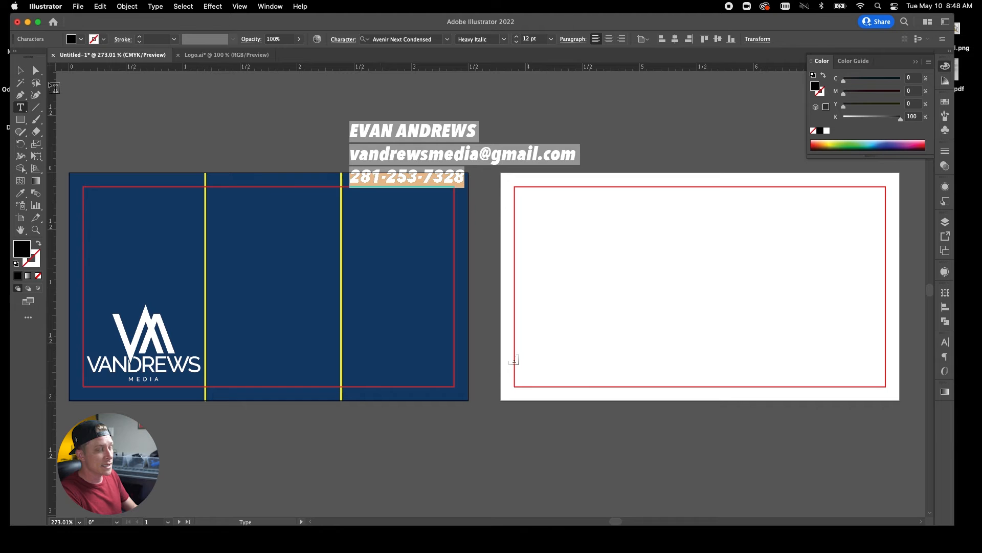
left_click(21, 72)
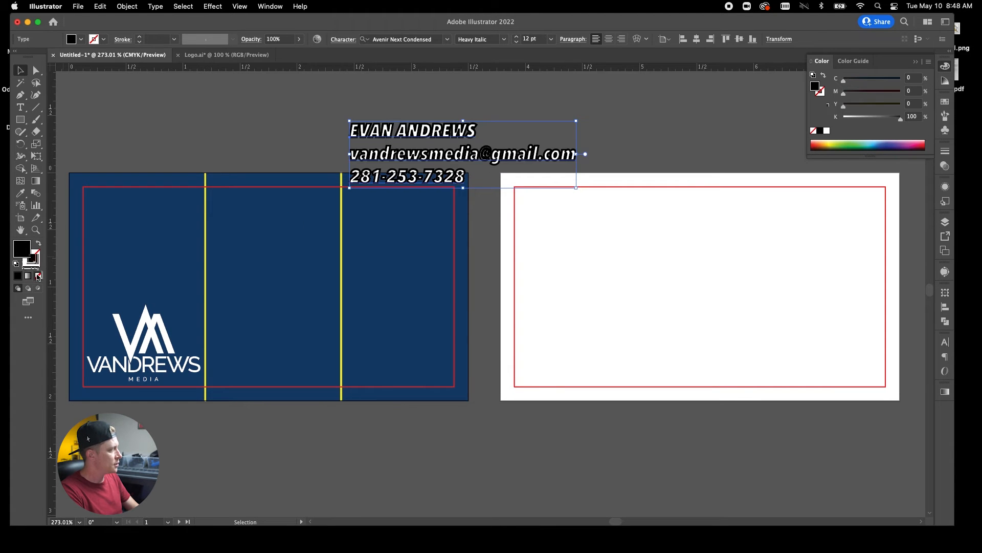
left_click(16, 264)
Remove the contact text's black stroke and move the white text block onto the navy front beside the logo.
left_click(33, 260)
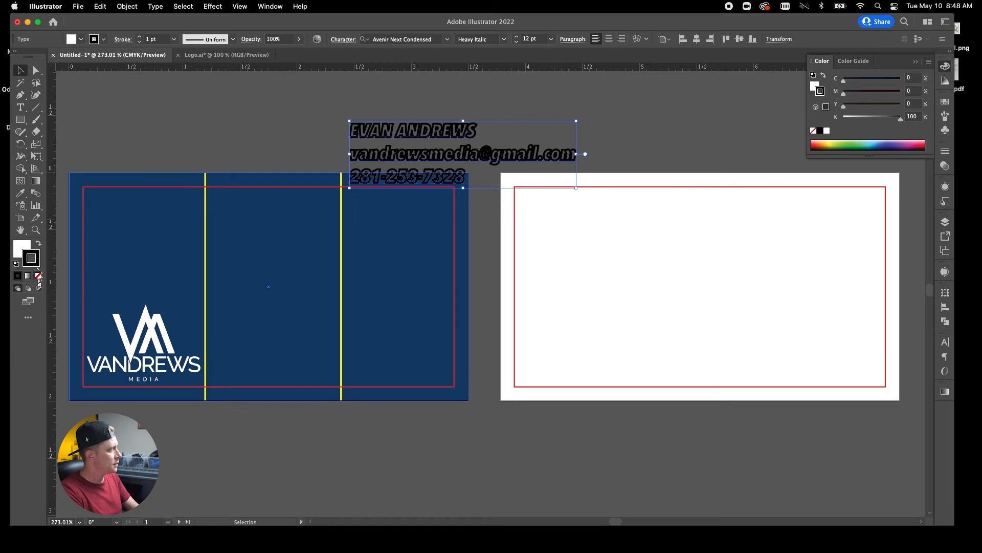
left_click(38, 276)
left_click_drag(398, 158, 277, 349)
key("t")
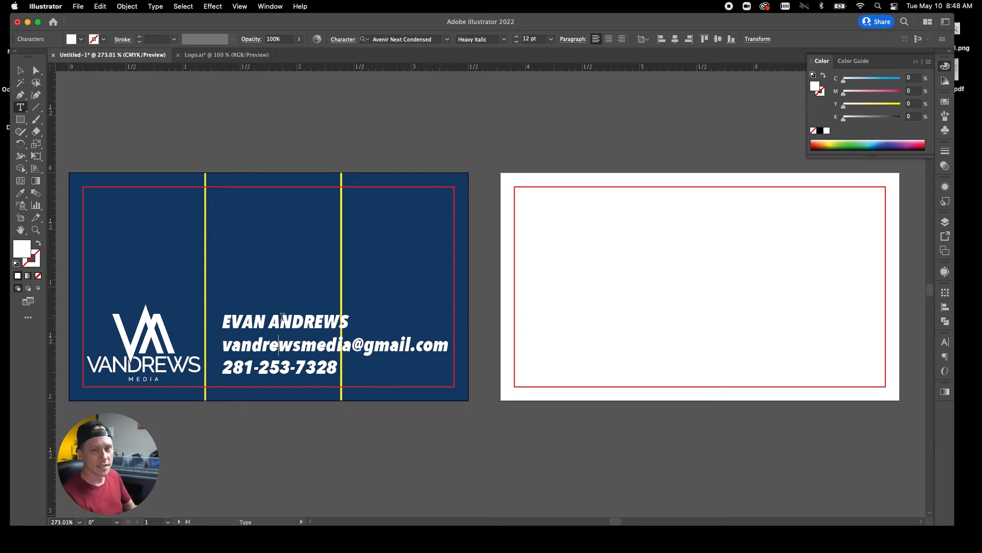
Set the name line of the contact text to 21 pt.
triple_click(284, 321)
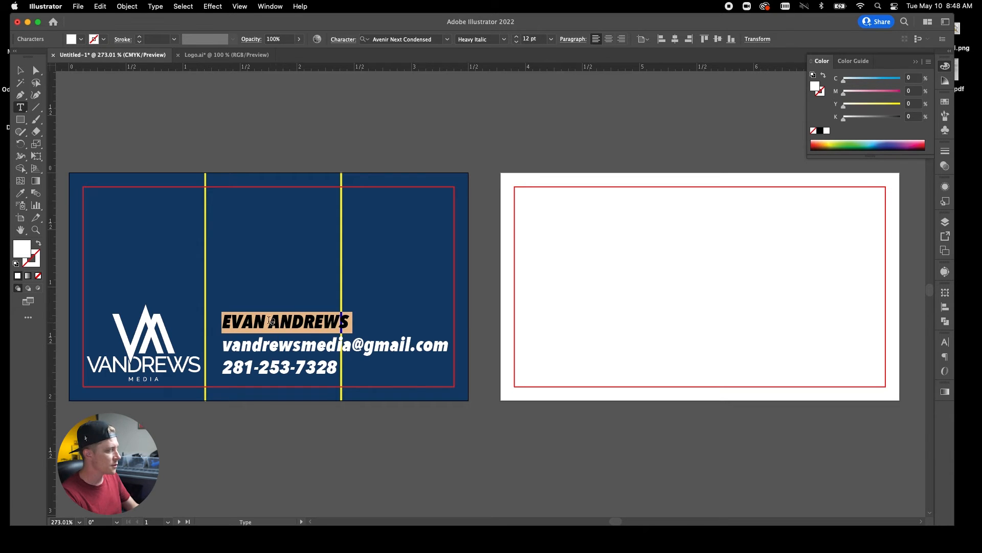
left_click(551, 39)
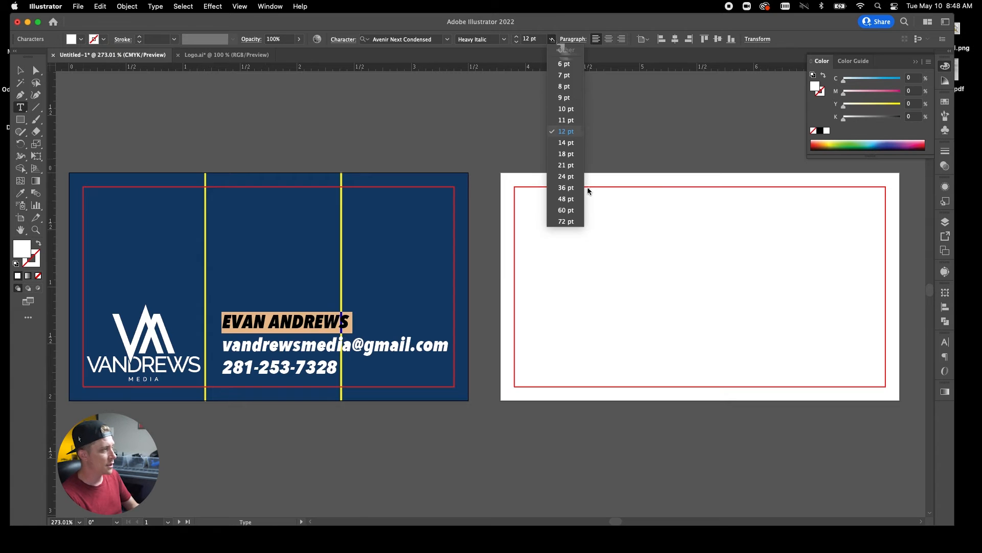
left_click(566, 165)
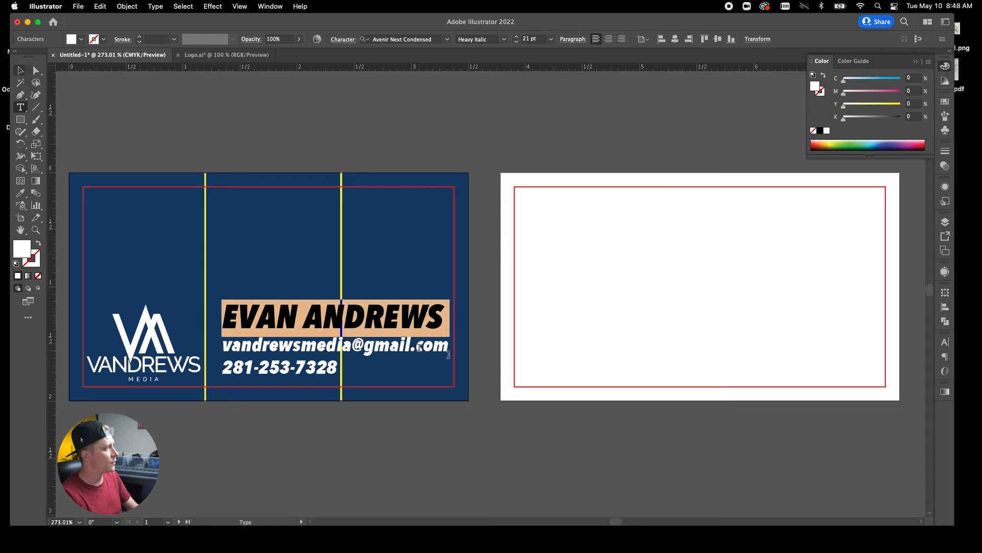
Make the email line 11 pt in Medium weight.
triple_click(420, 347)
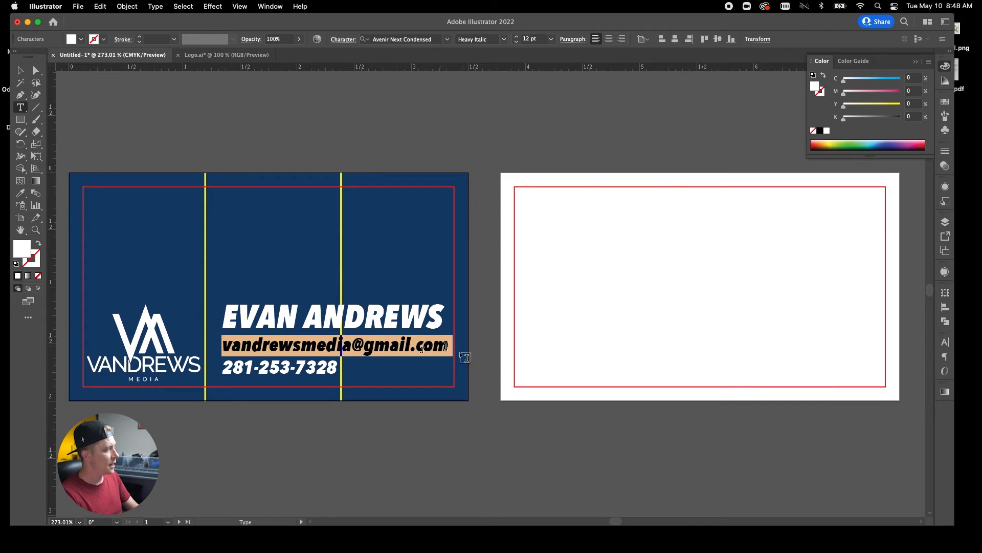
left_click(532, 39)
type("11")
key("Return")
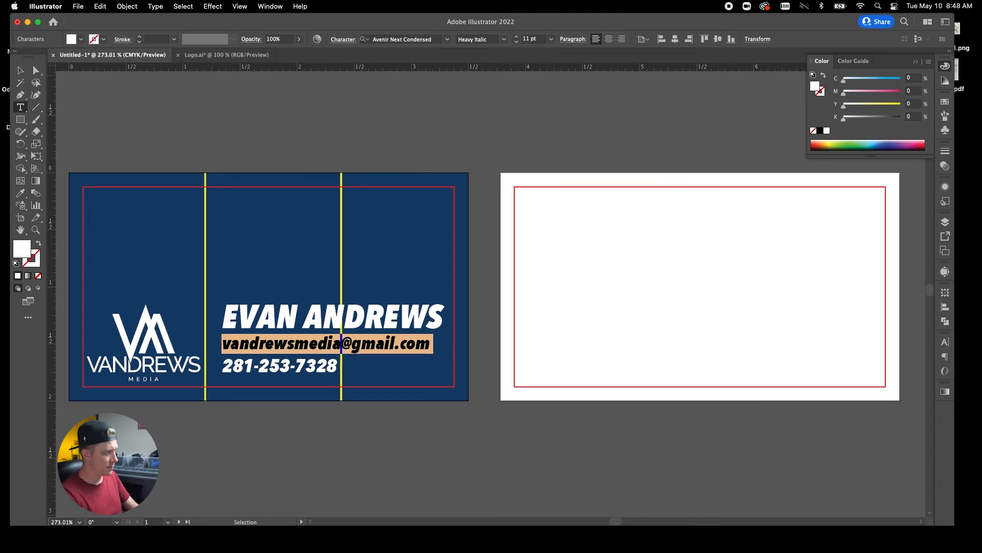
left_click(505, 40)
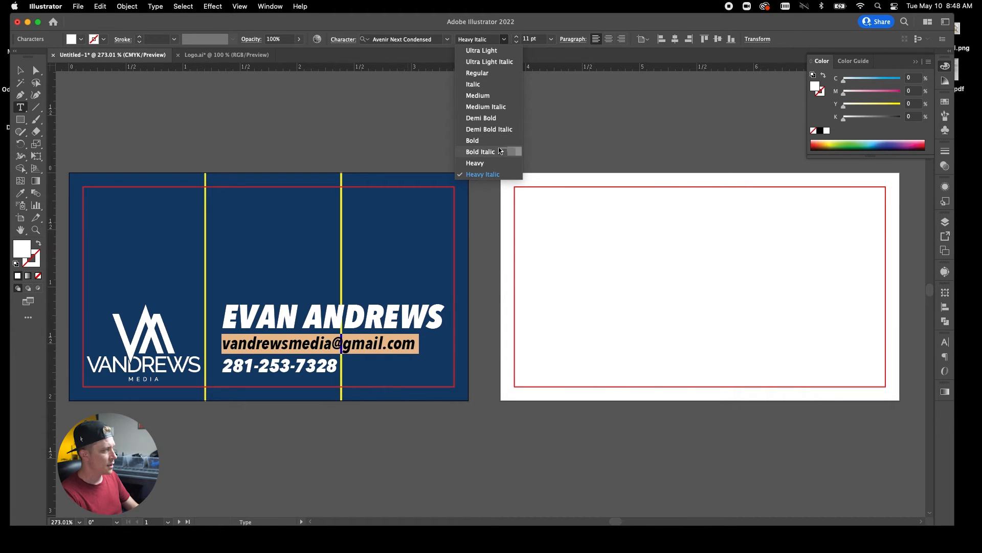
left_click(484, 99)
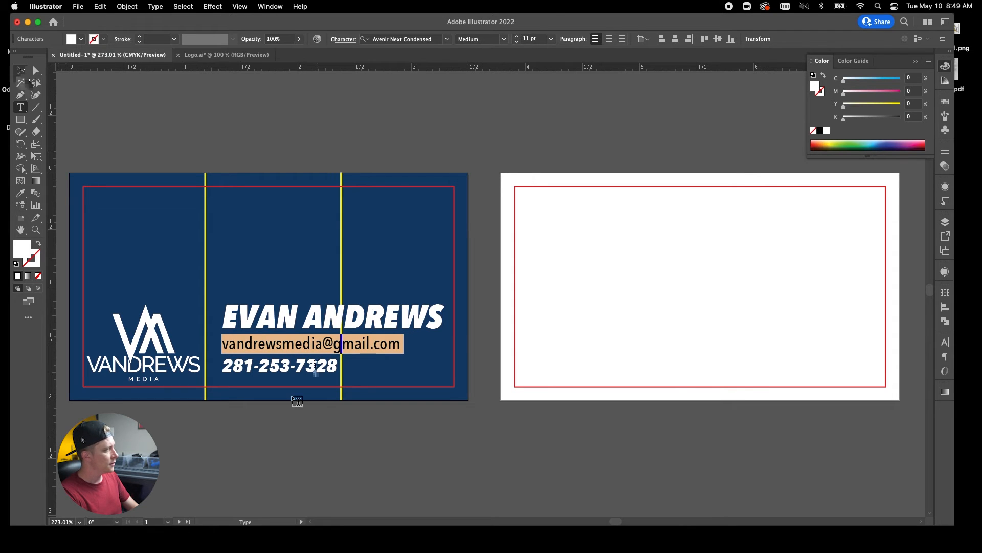
Enlarge the phone number to 14 pt.
left_click(318, 364)
left_click_drag(331, 365, 220, 358)
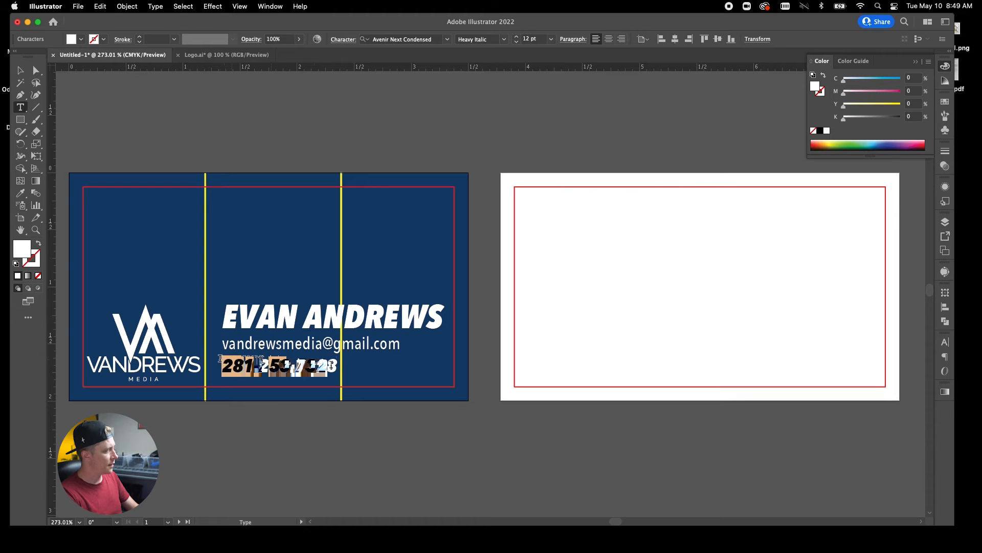
left_click(517, 39)
type("14")
key("Return")
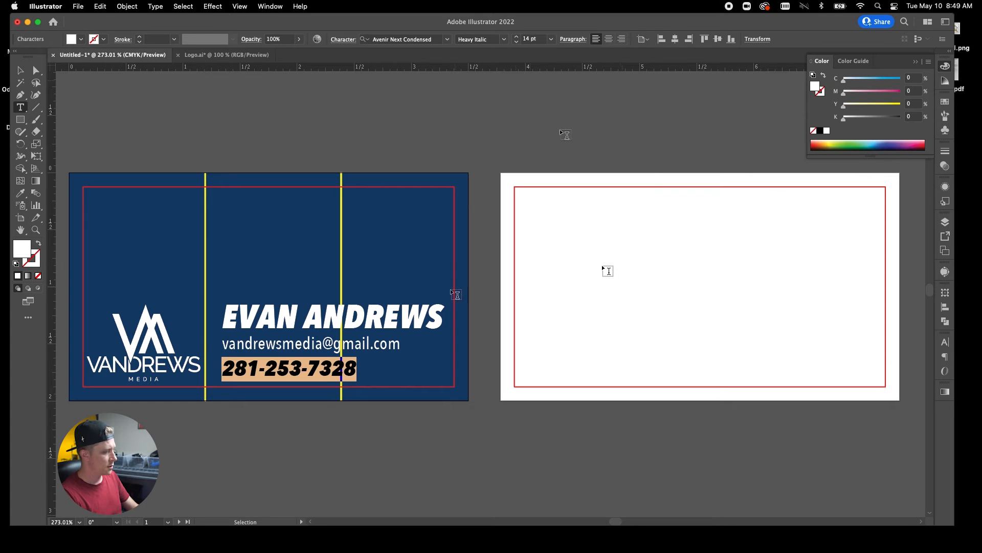
Shrink the name, email and phone lines together, adjust their leading, and nudge the block down slightly.
key("super+a")
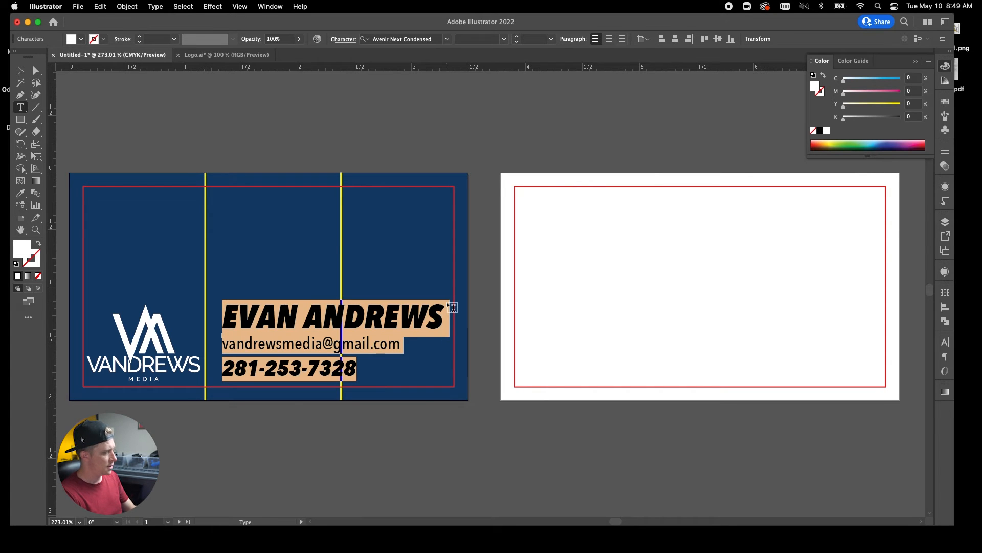
key("super+shift+comma")
key("super+shift+comma")
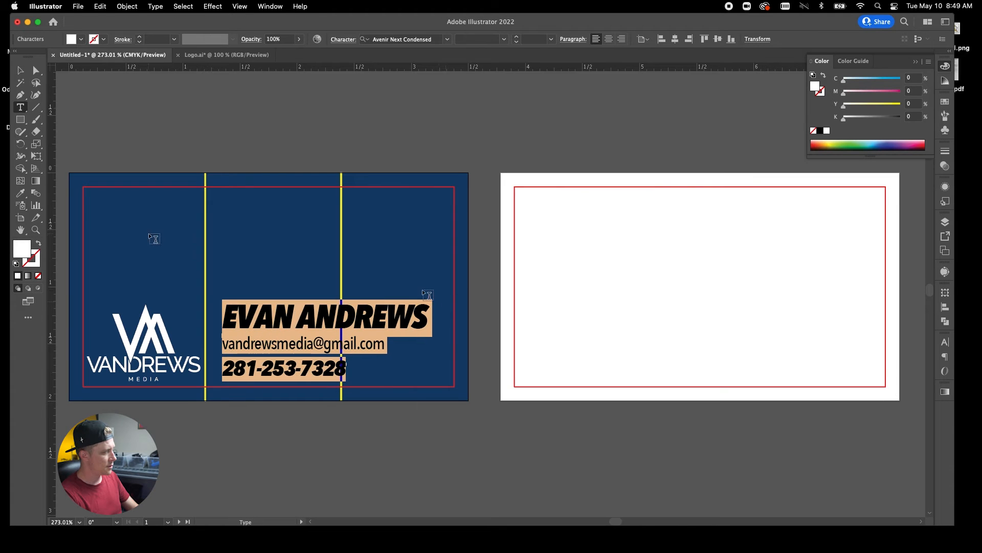
key("Escape")
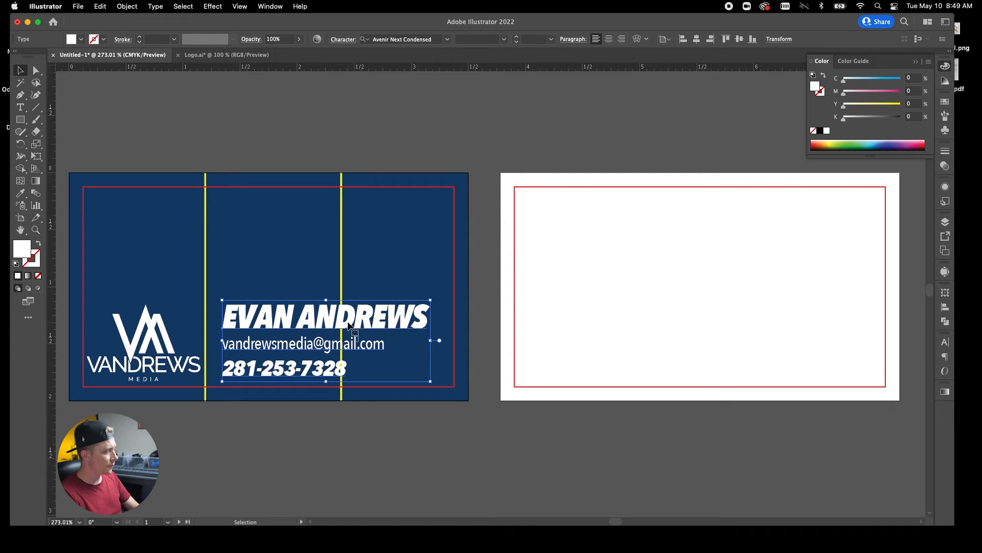
key("alt+Up")
key("alt+Up")
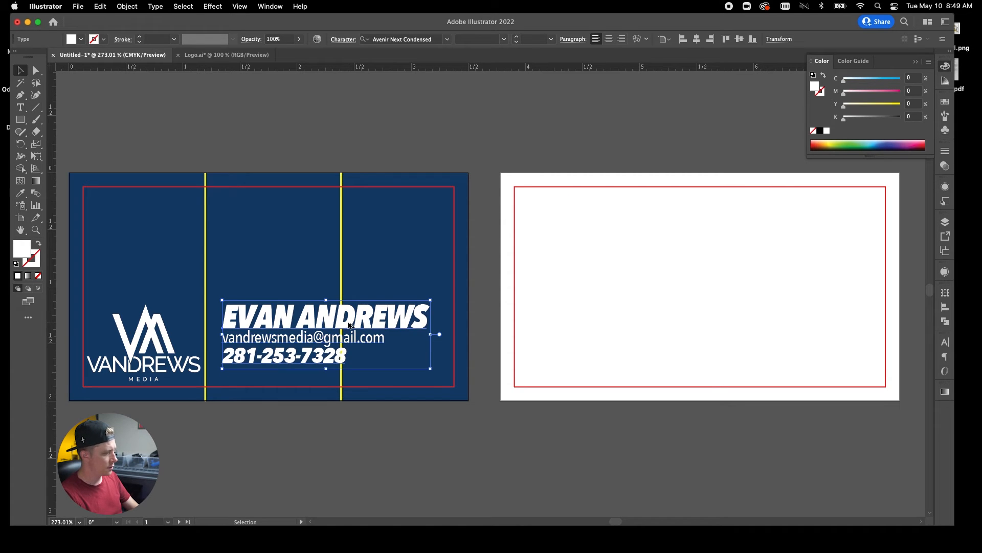
key("alt+Down")
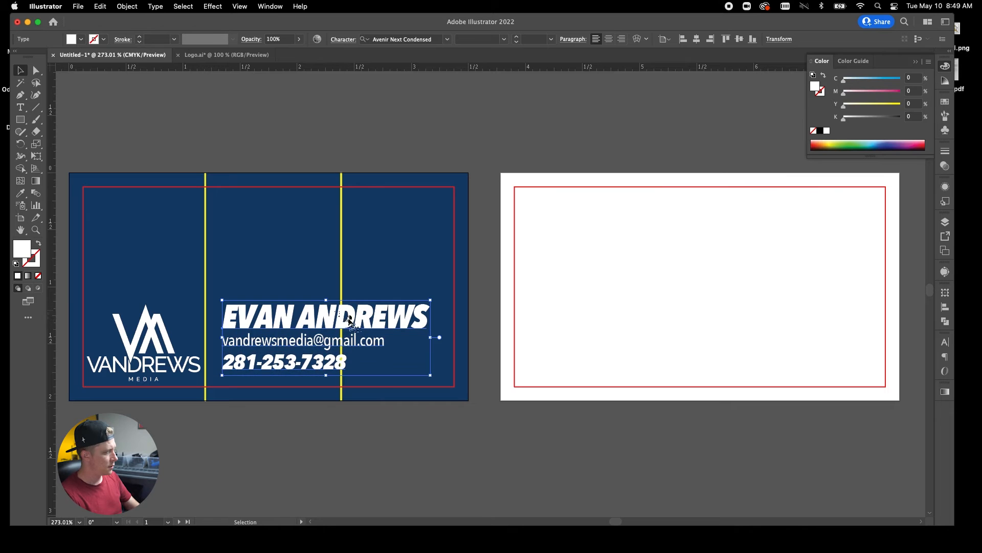
left_click_drag(349, 325, 350, 329)
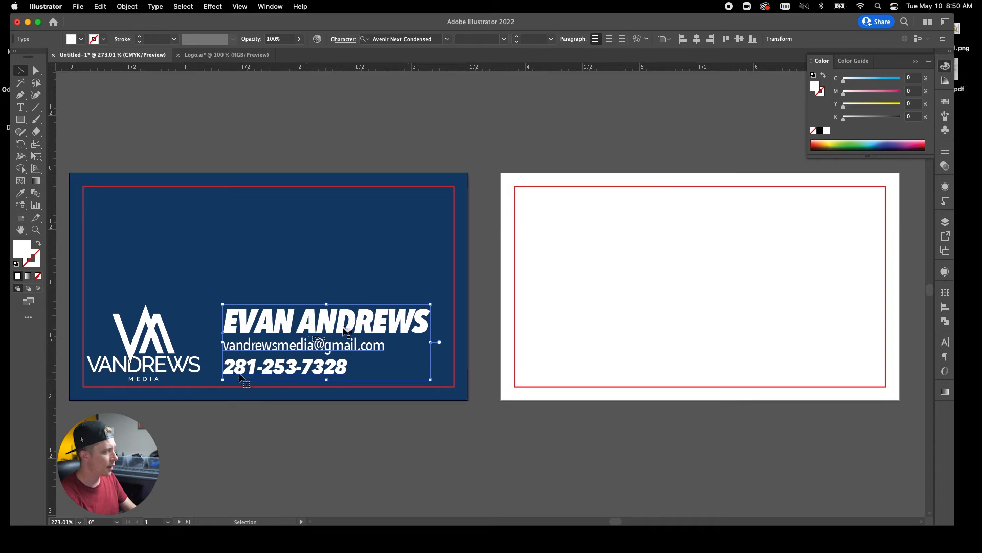
Centre the VANDREWS logo vertically on the navy card.
left_click(154, 369)
left_click(509, 39)
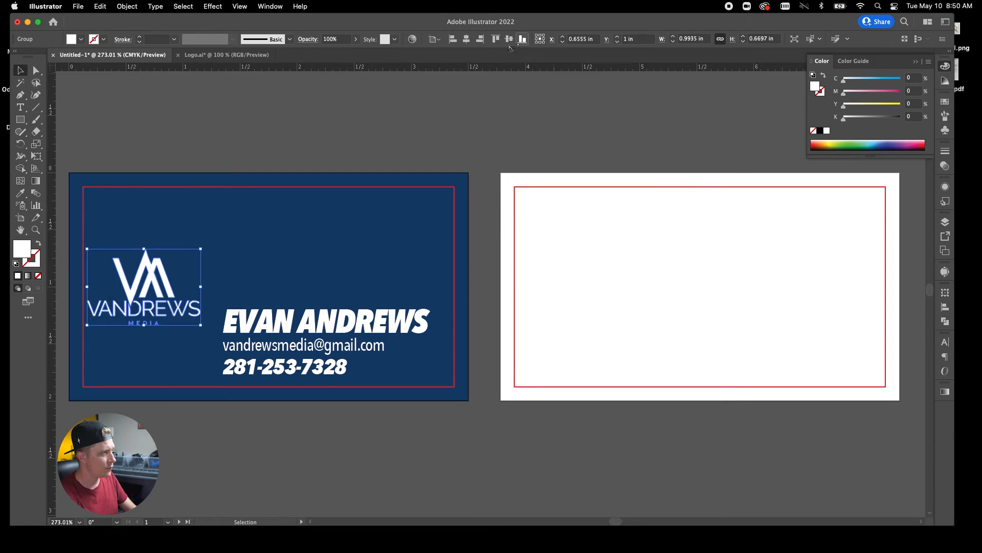
left_click(480, 106)
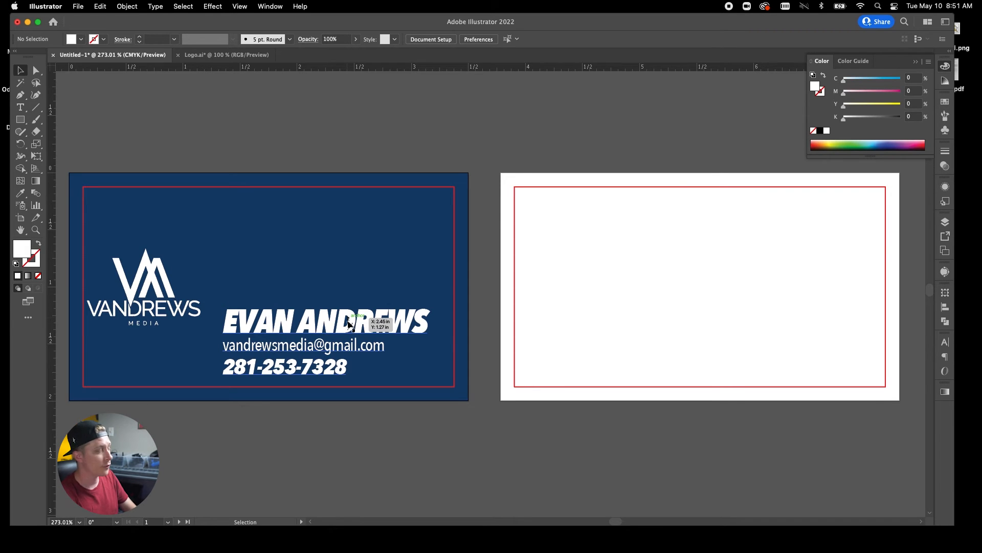
Raise the contact text level with the logo, centre-align its lines, and nudge logo and text right.
left_click_drag(348, 320, 356, 276)
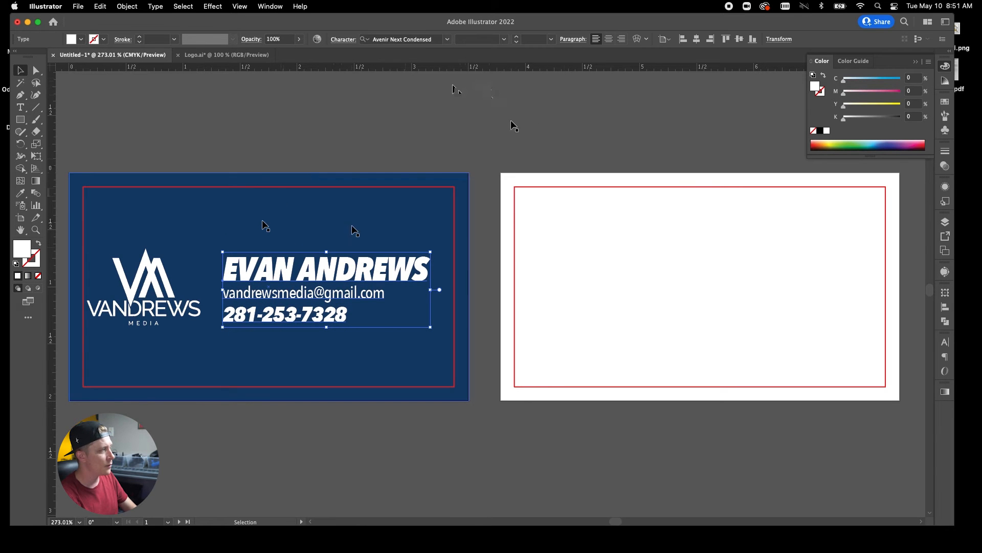
left_click(608, 40)
left_click_drag(258, 292, 371, 291)
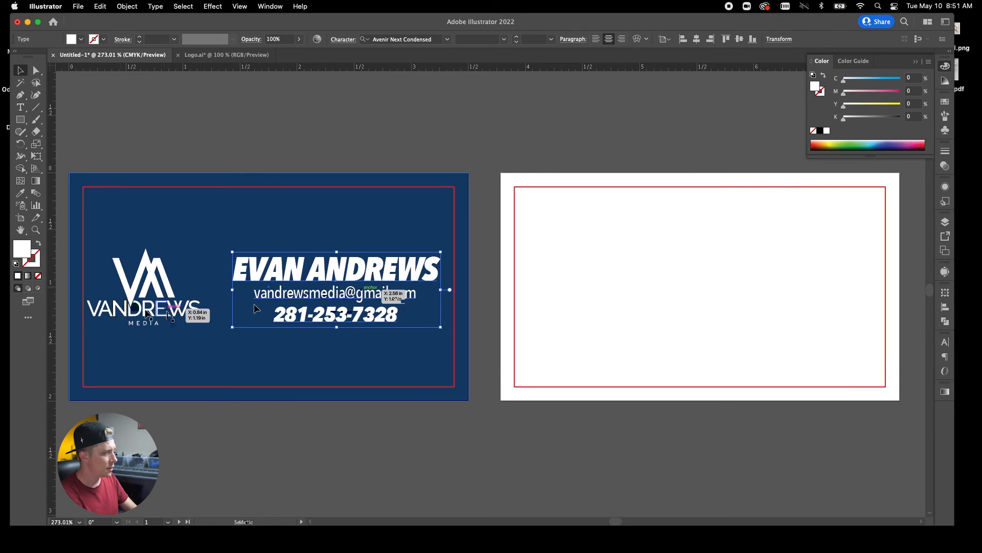
left_click_drag(174, 315, 178, 316)
left_click_drag(321, 277, 325, 277)
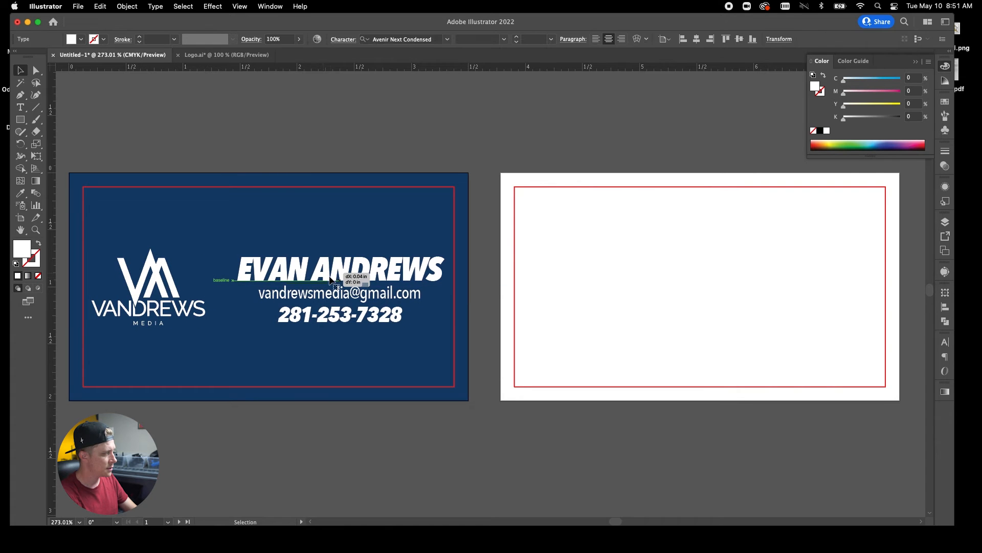
left_click(342, 122)
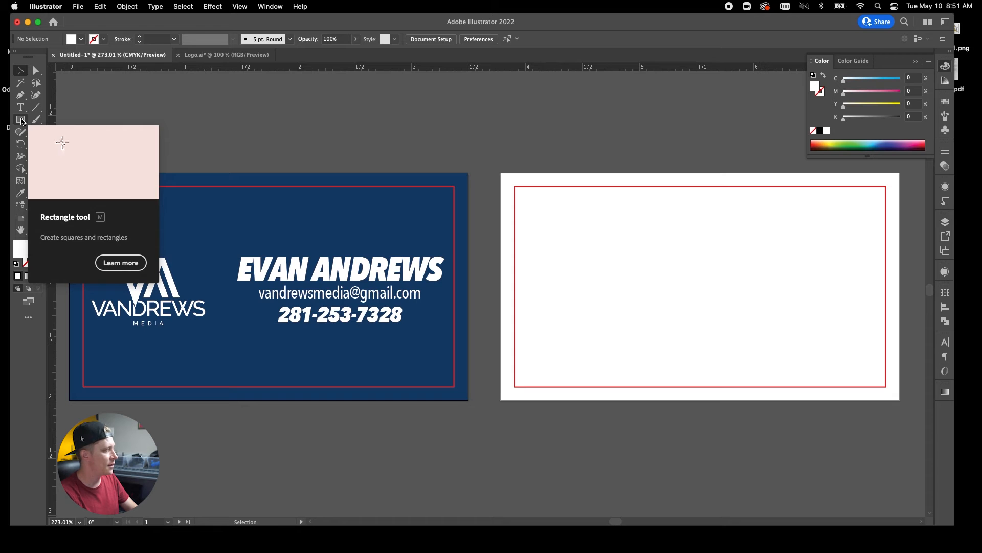
left_click(36, 107)
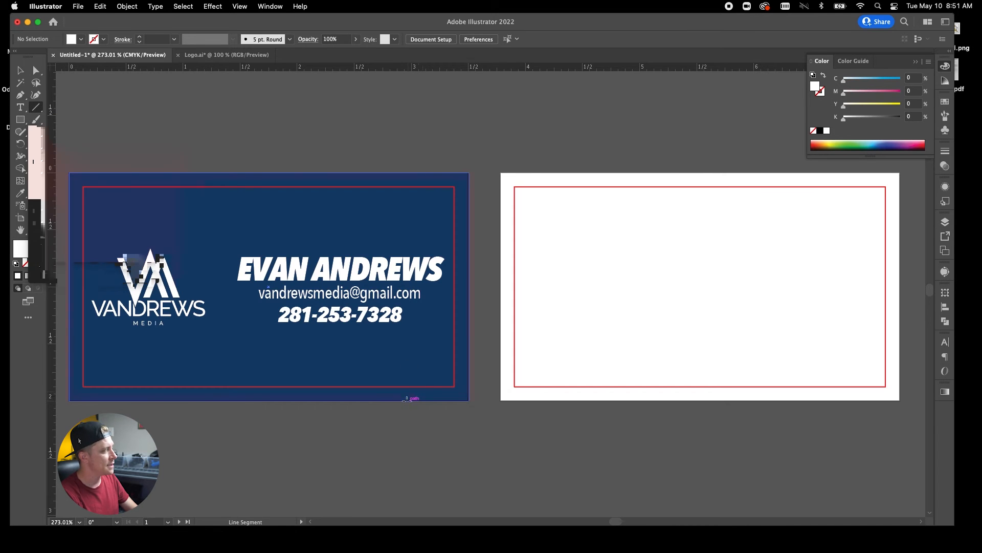
left_click_drag(330, 411, 493, 285)
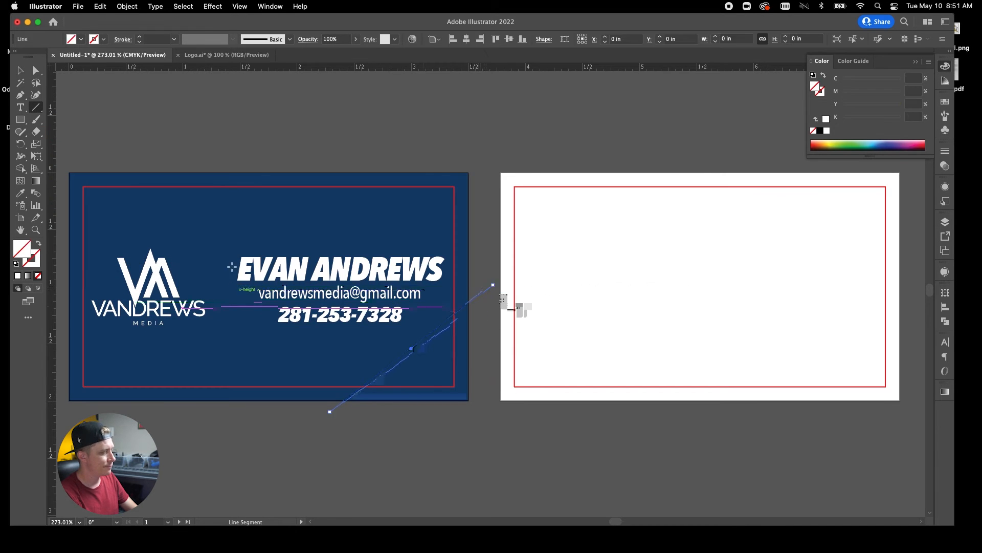
double_click(37, 264)
type("ffffff")
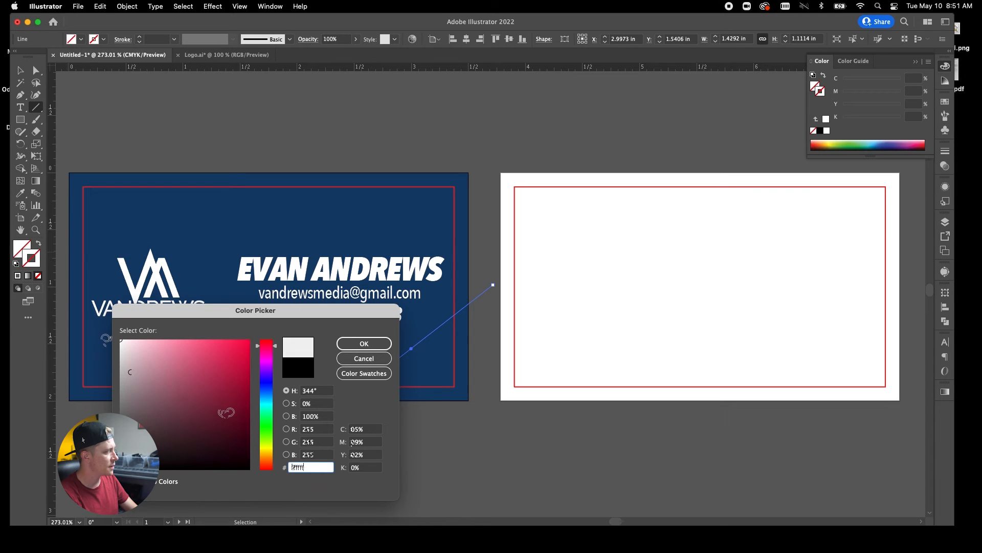
left_click(363, 343)
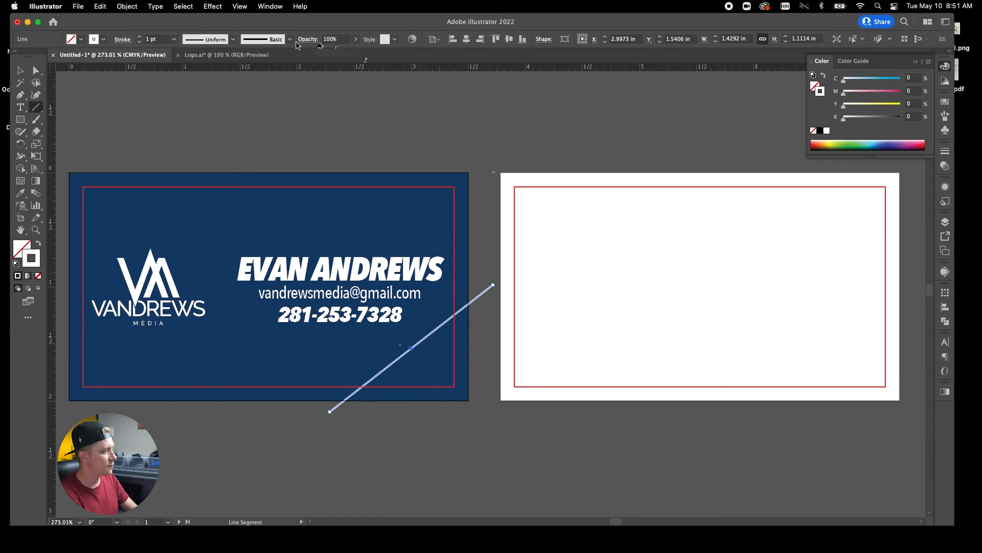
left_click(139, 37)
left_click(140, 37)
left_click(140, 37)
left_click(140, 37)
left_click(140, 37)
left_click(140, 37)
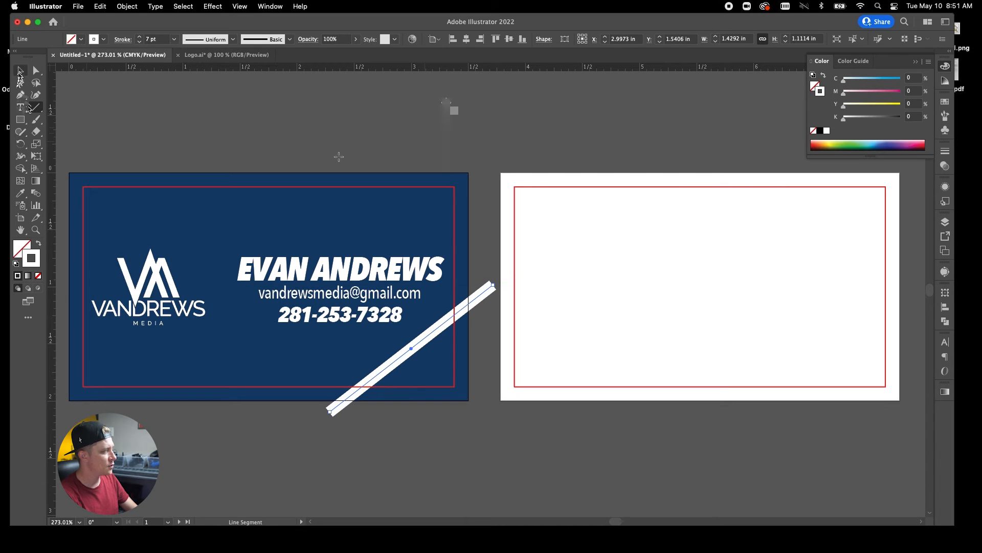
key("v")
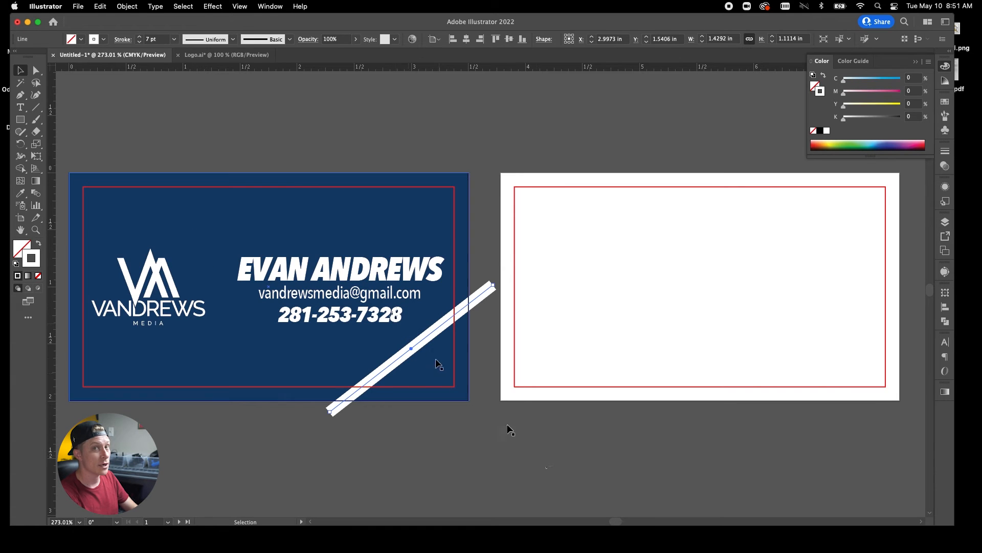
key("Delete")
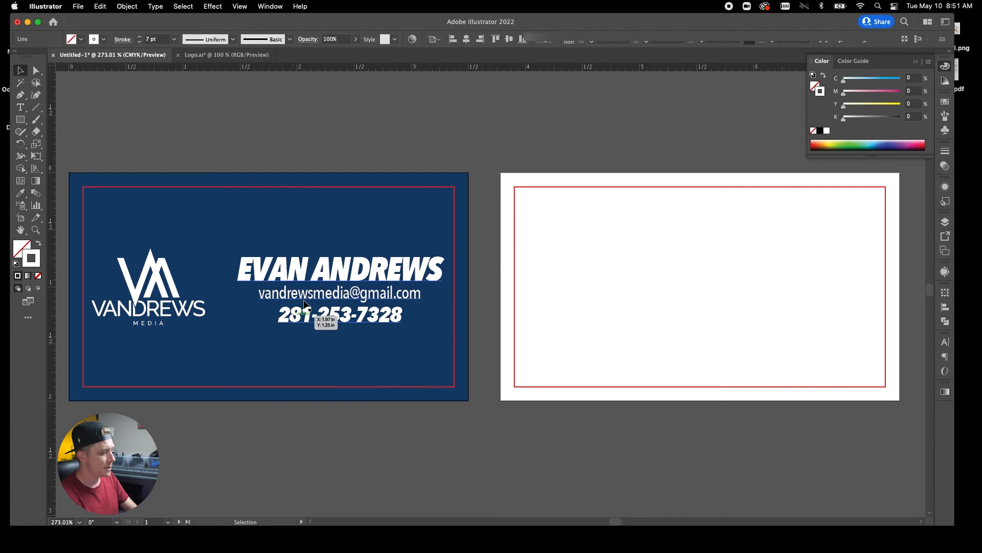
Left-align the contact lines, move the block toward the logo, and scale it down.
left_click(327, 273)
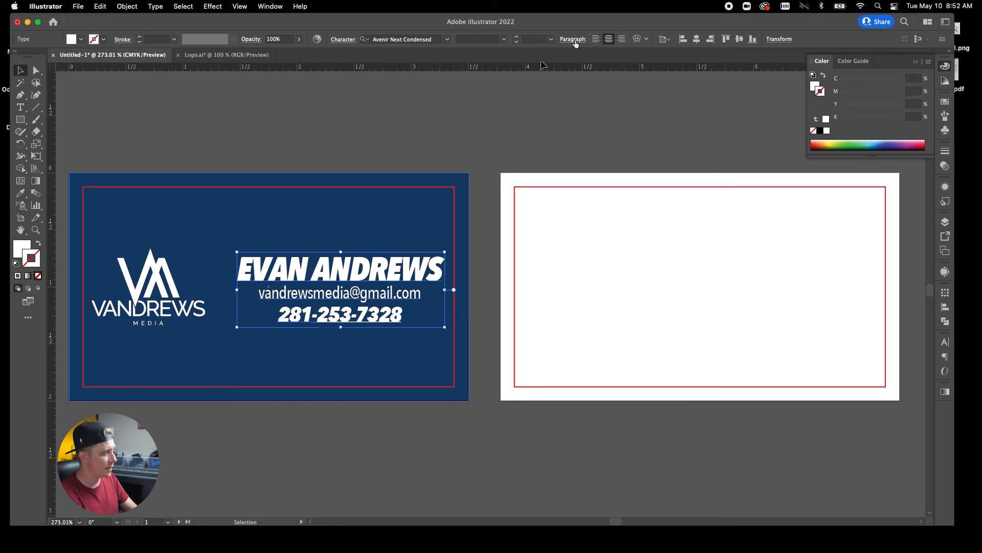
left_click(595, 41)
left_click_drag(475, 280, 373, 283)
left_click_drag(373, 284, 373, 285)
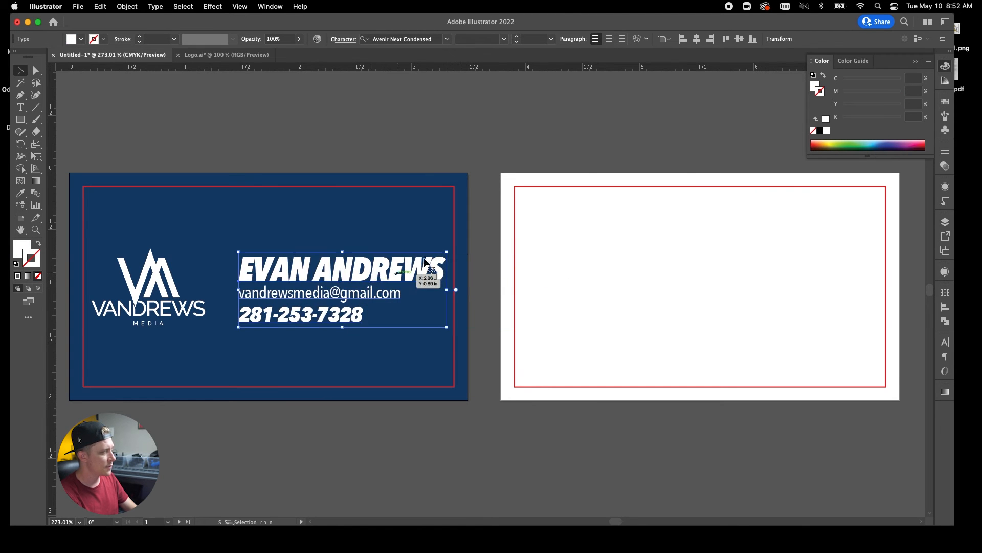
left_click_drag(444, 290, 375, 279)
key("backslash")
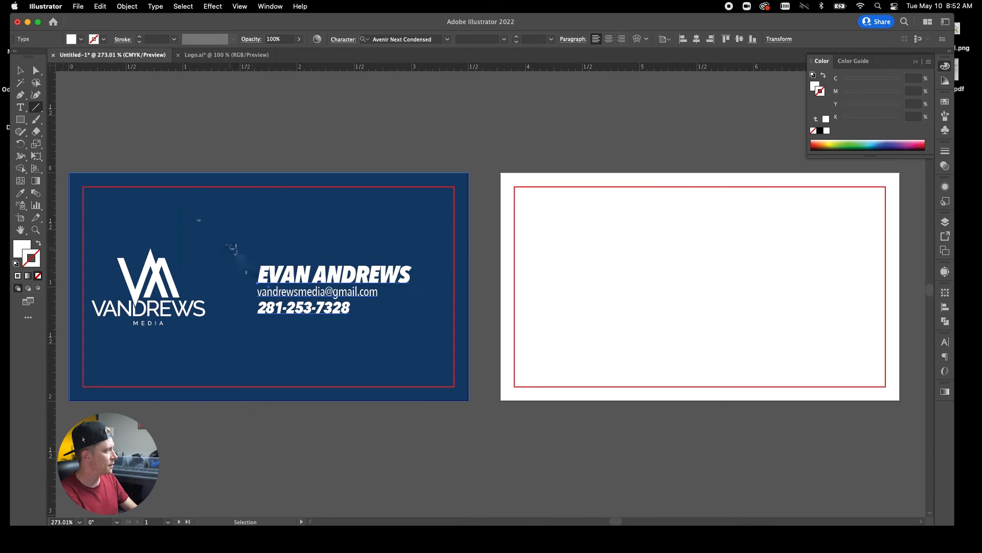
Draw a white vertical divider line between the logo and the contact block.
mouse_move(230, 240)
left_mouse_down()
mouse_move(259, 247)
mouse_move(263, 322)
mouse_move(279, 339)
mouse_move(271, 346)
left_mouse_up()
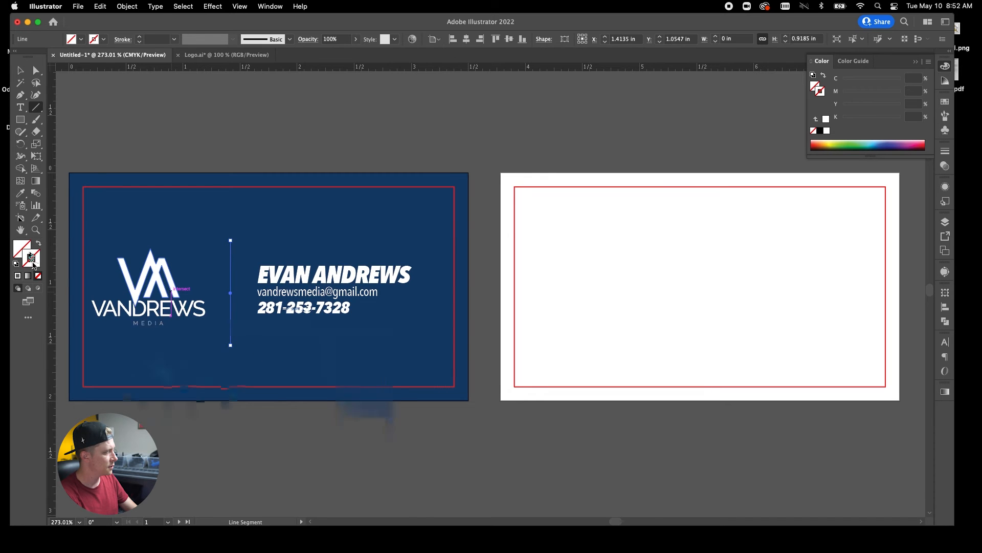
double_click(32, 263)
left_click_drag(132, 342, 121, 340)
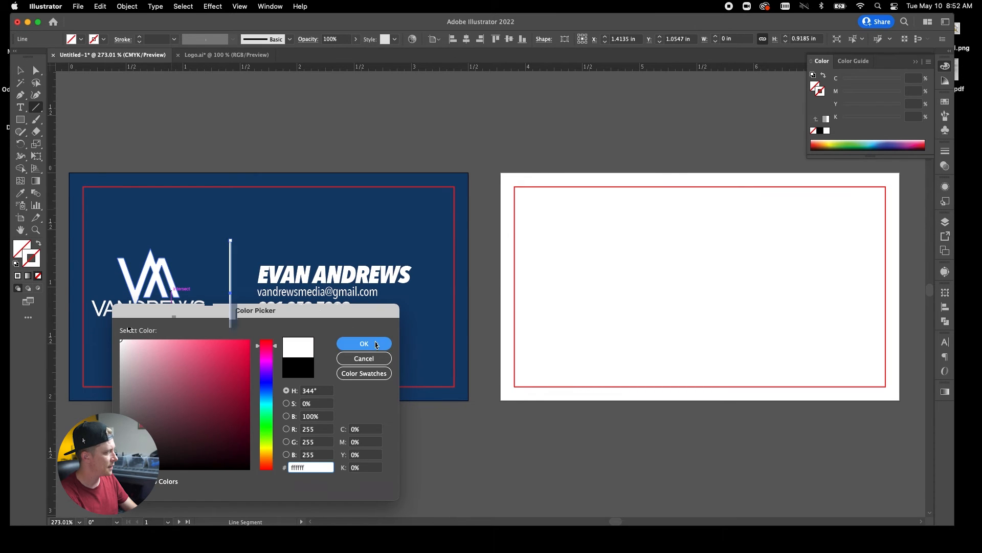
left_click(375, 345)
left_click(21, 71)
left_click(269, 118)
Centre the divider line vertically on the navy card.
left_click(230, 307)
left_click(509, 38)
left_click(407, 131)
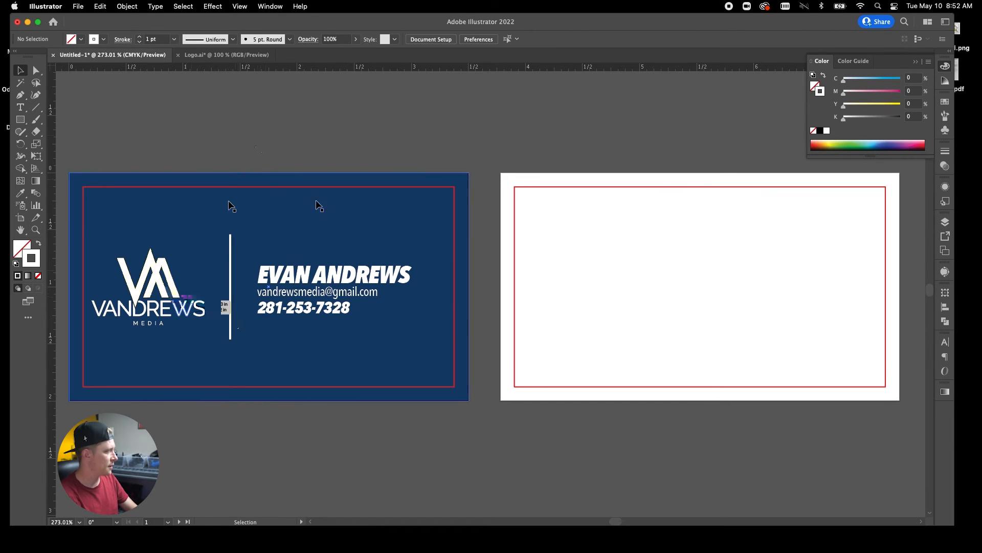
Hide Layer 2 with the red guide rectangles.
left_click(945, 221)
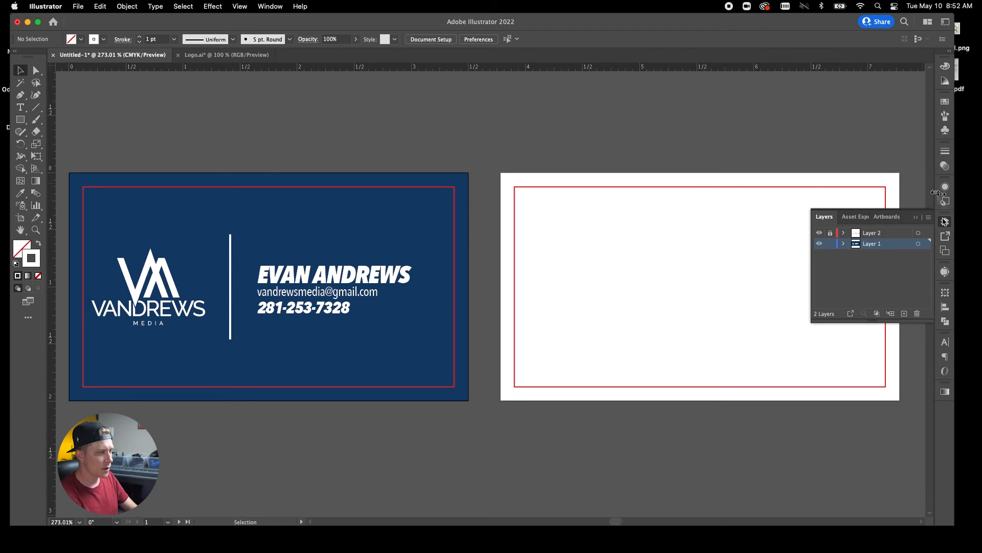
left_click(819, 233)
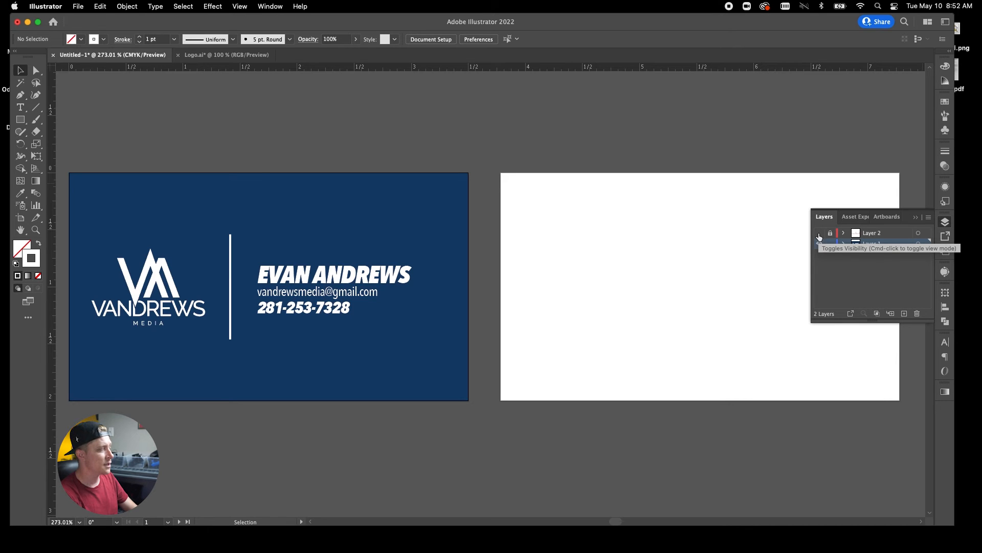
left_click(819, 233)
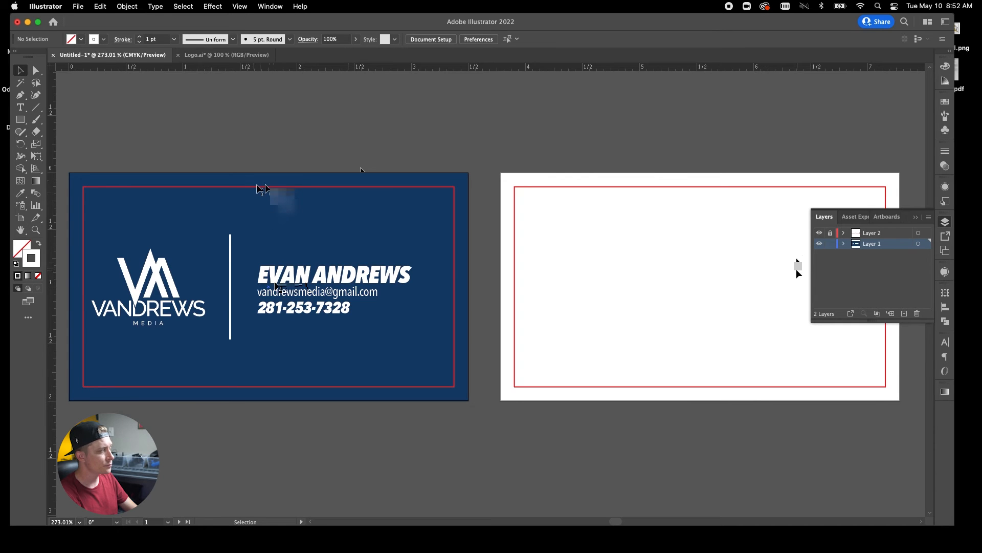
left_click(820, 233)
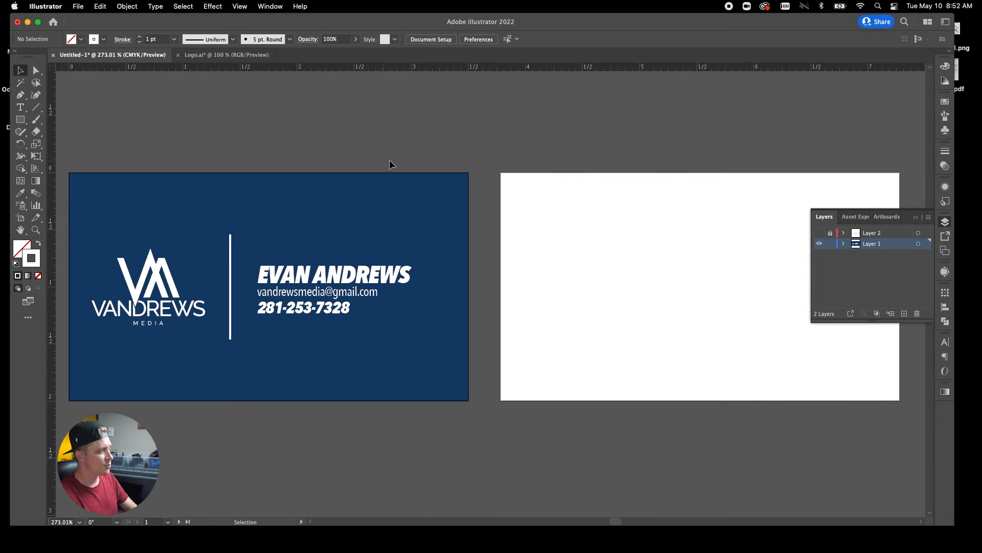
Stretch the name, email and phone text block slightly wider.
left_click(321, 295)
left_click_drag(427, 292, 438, 291)
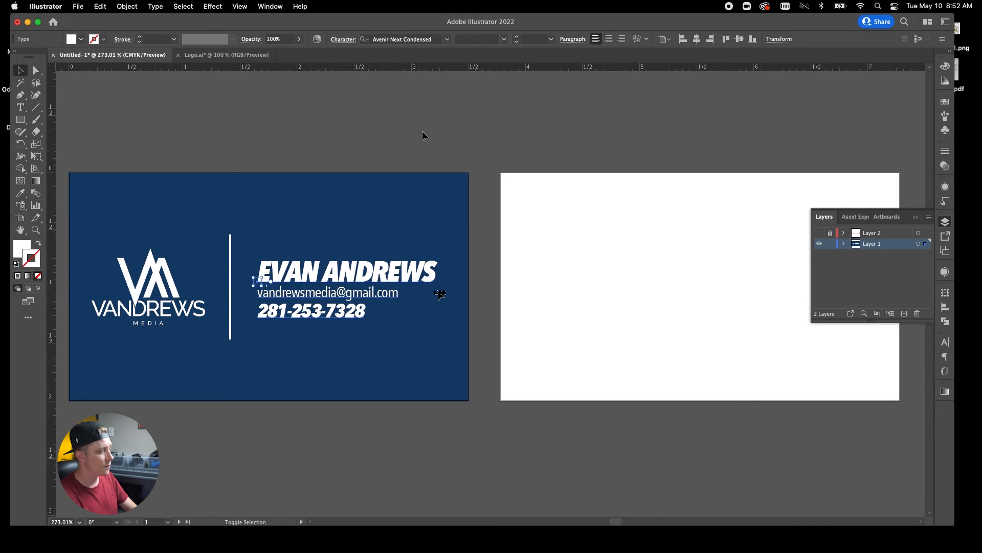
left_click(244, 375)
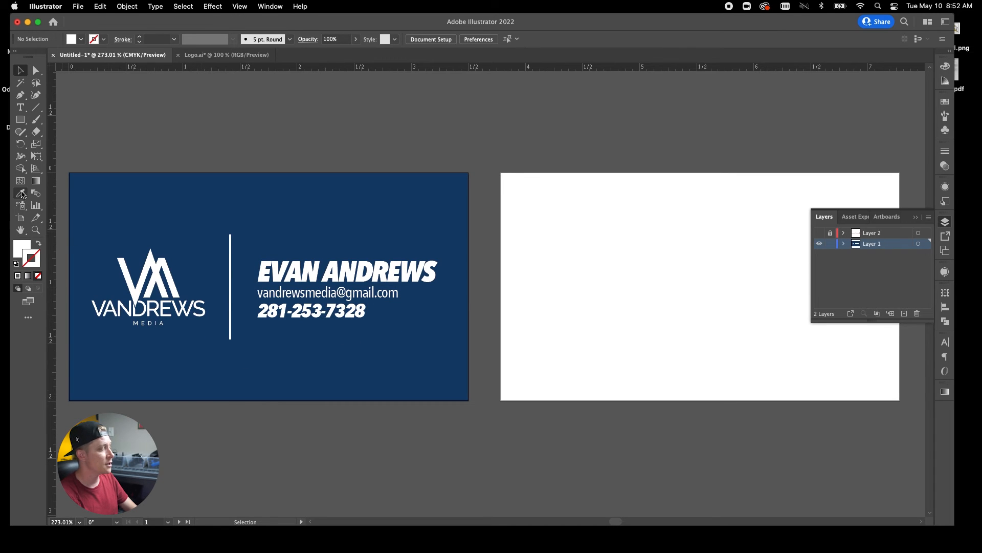
Type a quoted "TAG LINE HERE" line below the contact details.
left_click(23, 108)
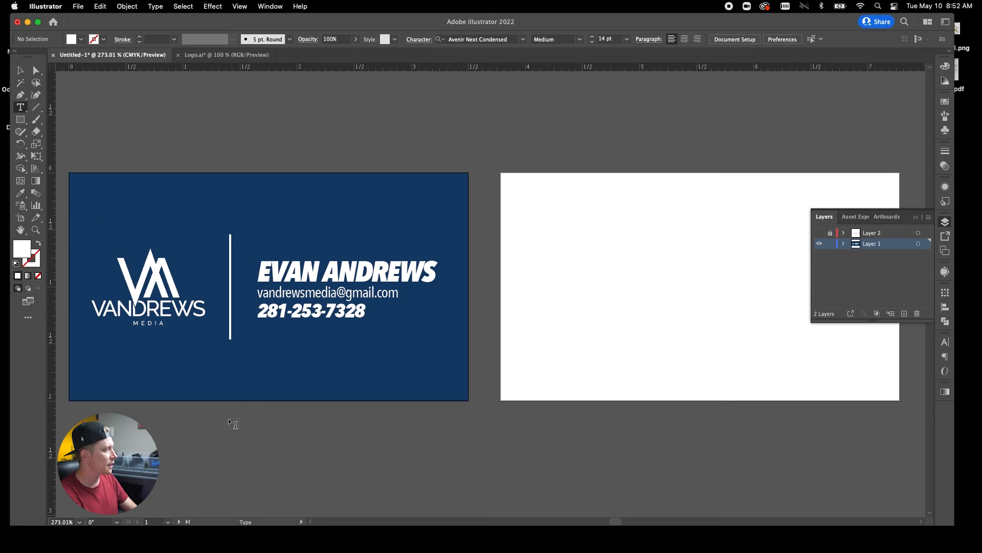
left_click(238, 371)
type("TAG LINE HERE”")
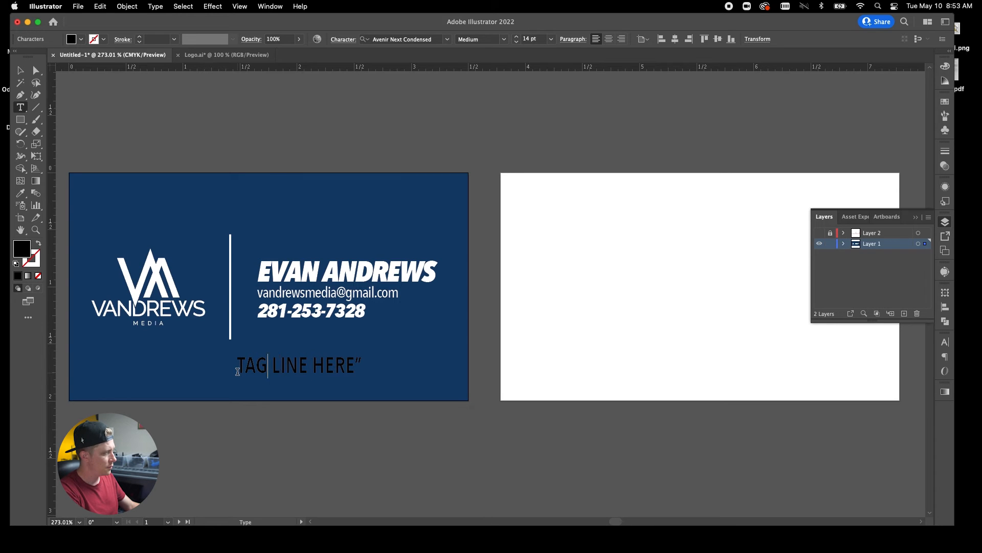
type("\"")
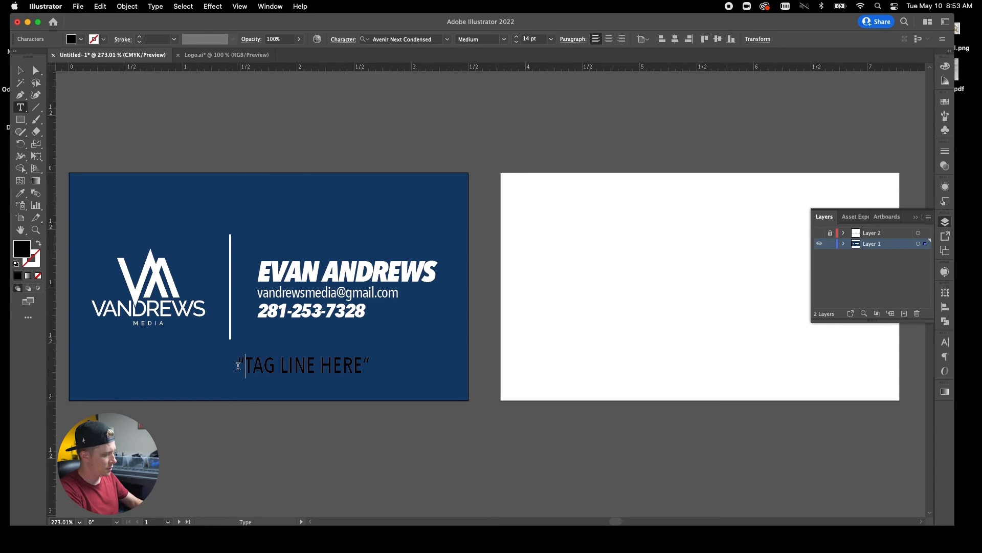
left_click(21, 71)
Give the tagline the email text's Avenir Next Condensed Medium style and move it under the contact block.
left_click(21, 183)
left_click(23, 194)
left_click(310, 295)
left_click(20, 70)
left_click(298, 367)
left_click_drag(298, 367, 358, 367)
left_click(422, 469)
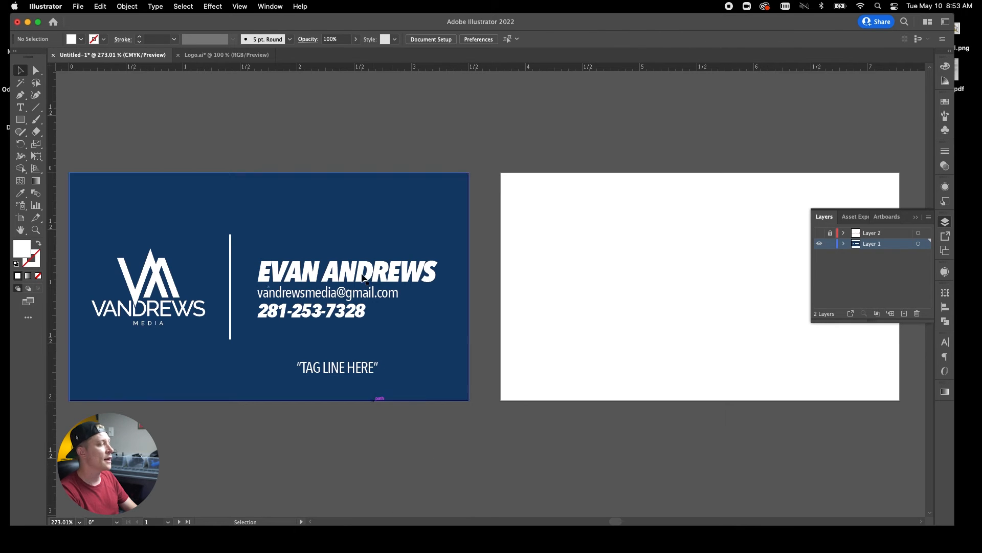
Centre-align the contact block's lines and shift the block right.
left_click(362, 281)
left_click(608, 38)
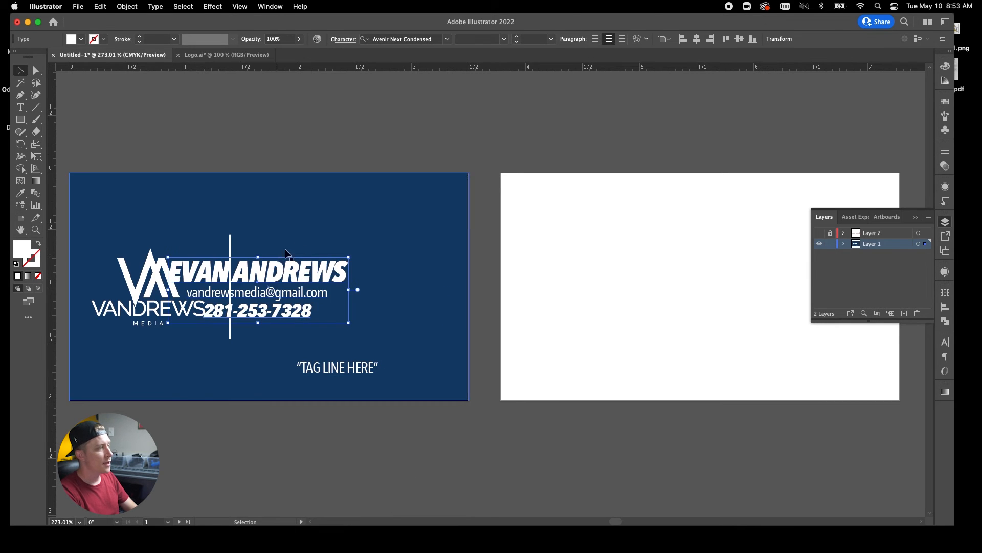
left_click_drag(313, 280, 398, 280)
Centre the tagline and contact block on each other, move them together, and select the divider line.
left_click(357, 369)
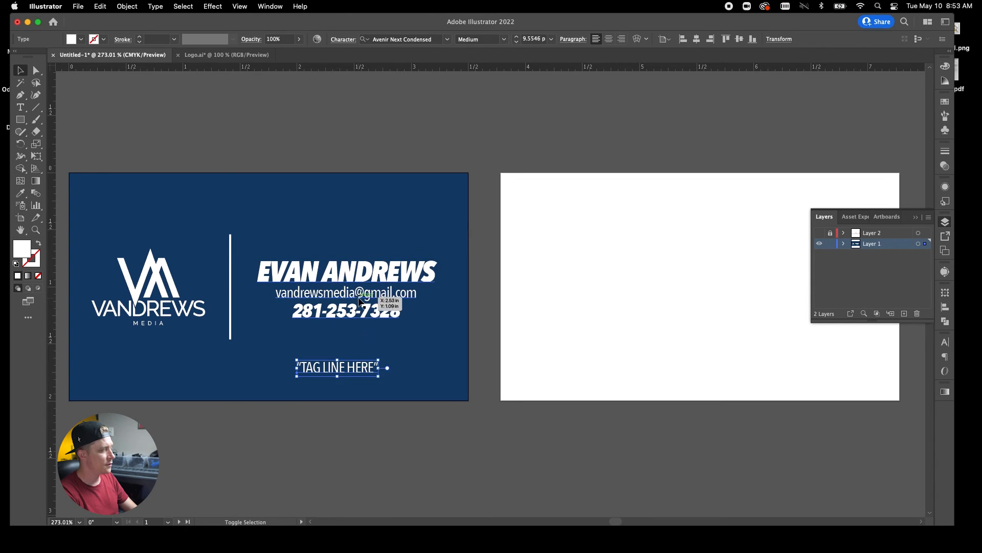
left_click(360, 302, "shift")
left_click(674, 39)
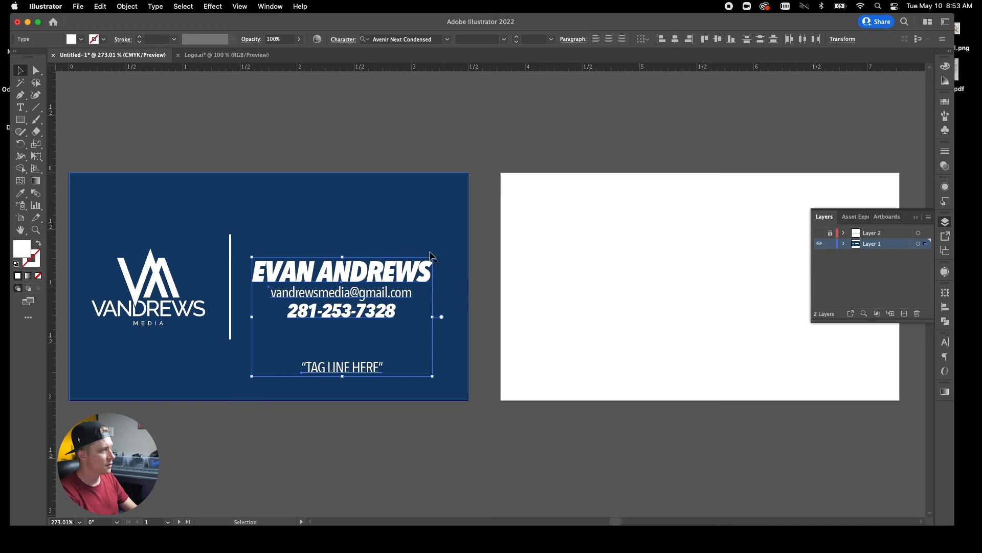
left_click_drag(393, 275, 395, 278)
left_click(398, 195)
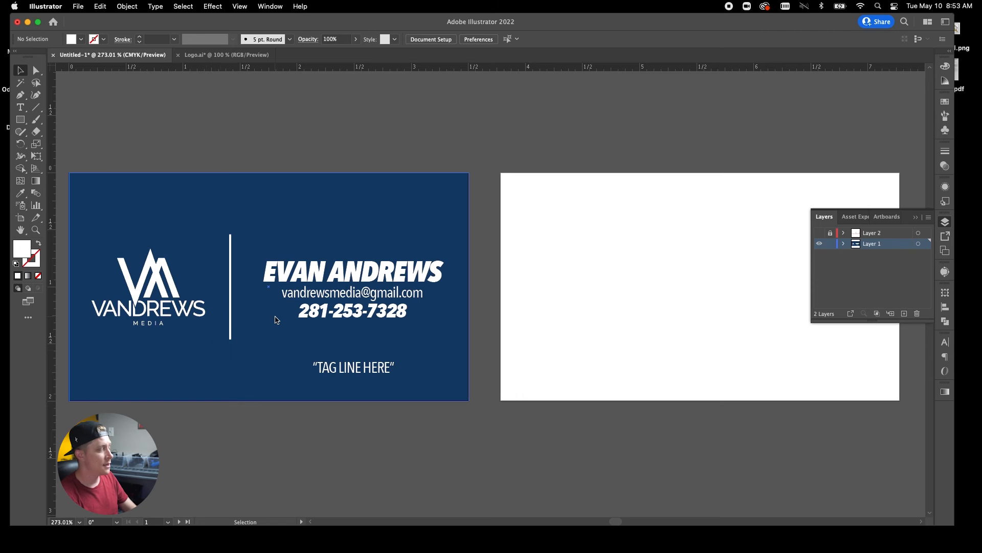
left_click(231, 333)
Delete the divider and park the tagline and contact text below the artboards.
key("Delete")
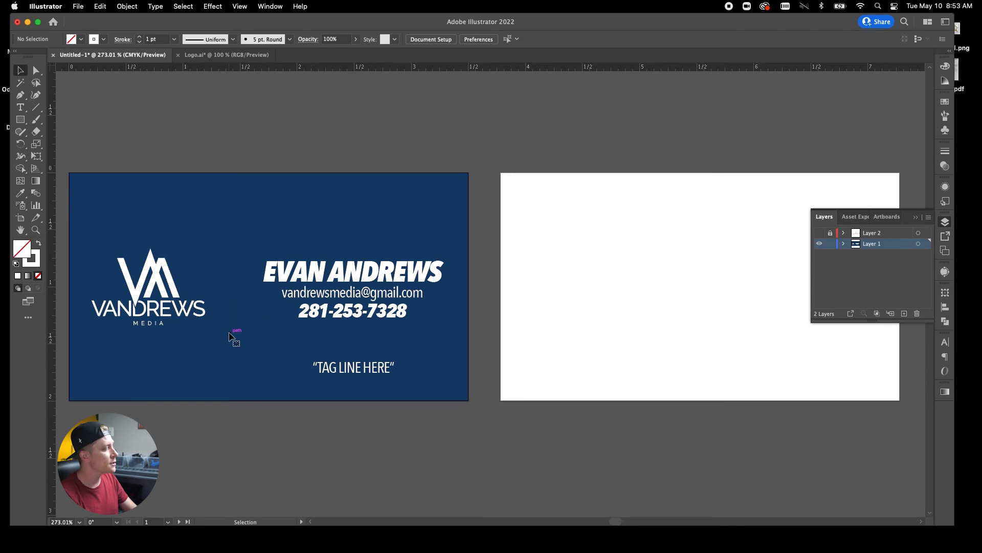
left_click_drag(356, 352, 425, 473)
left_click_drag(410, 277, 737, 469)
Enlarge the VANDREWS MEDIA logo, centre it on the navy card, and show the guide layer again.
left_click(143, 289)
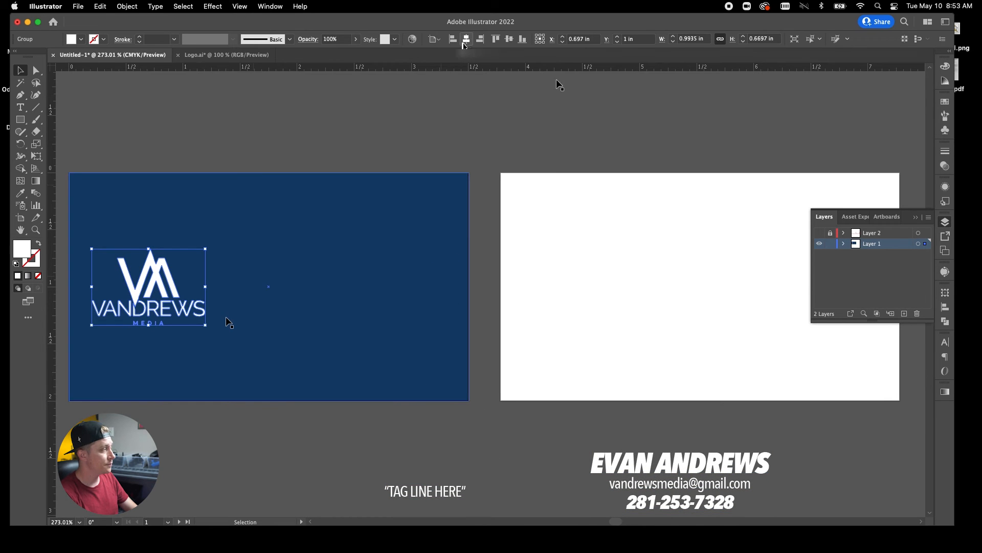
left_click(466, 39)
left_click_drag(268, 326, 268, 346)
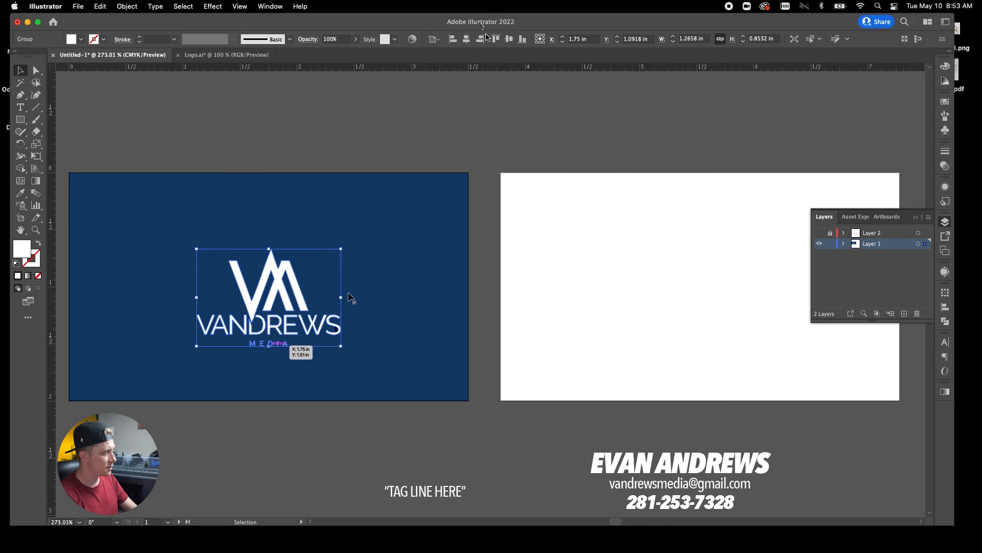
left_click(509, 39)
left_click(819, 232)
left_click(790, 223)
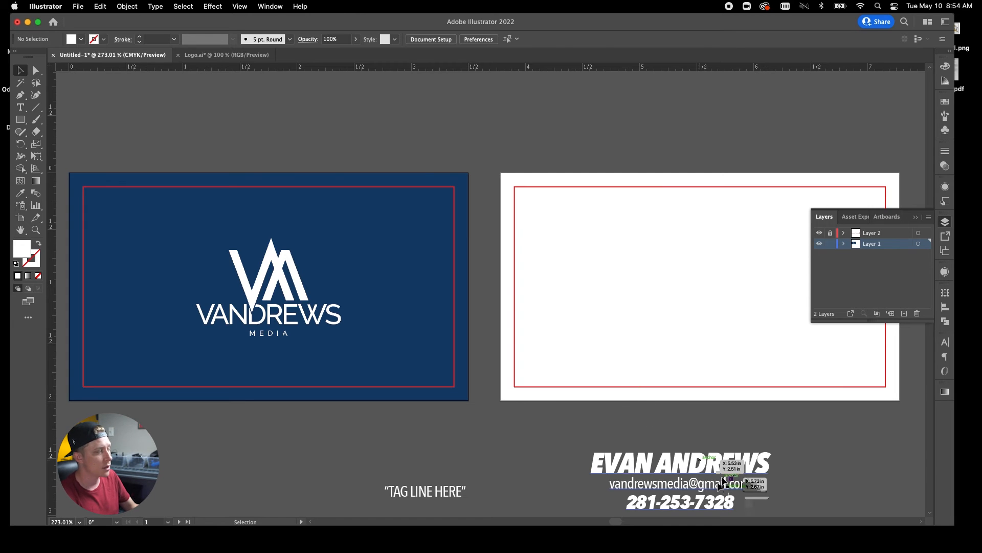
Recolour the name, email and phone text navy by sampling the blue front card.
left_click(722, 463)
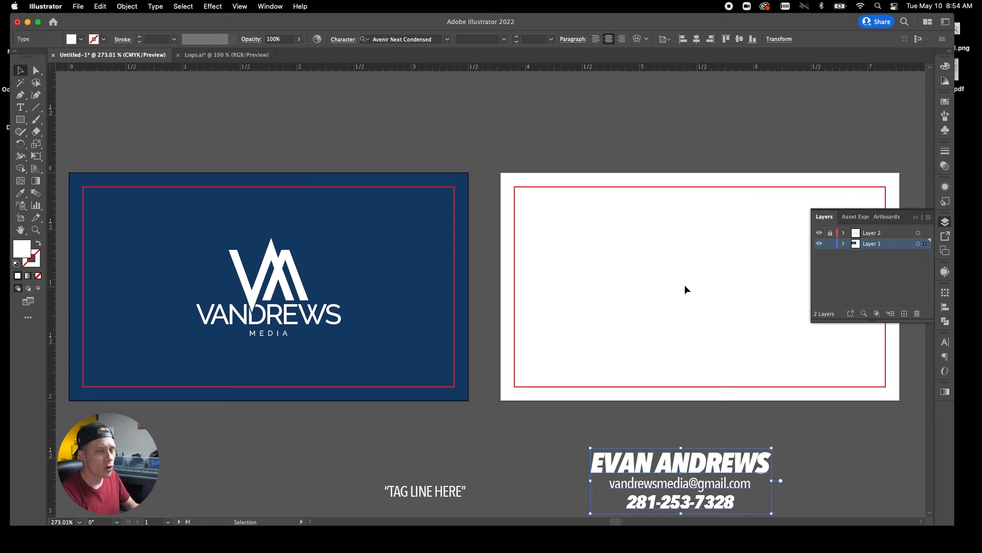
key("i")
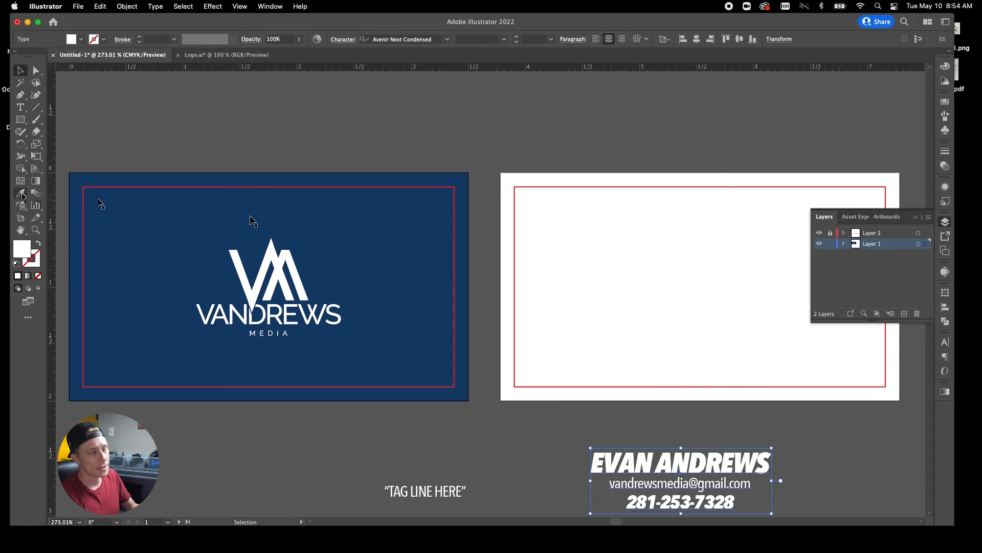
left_click(390, 256)
left_click(20, 70)
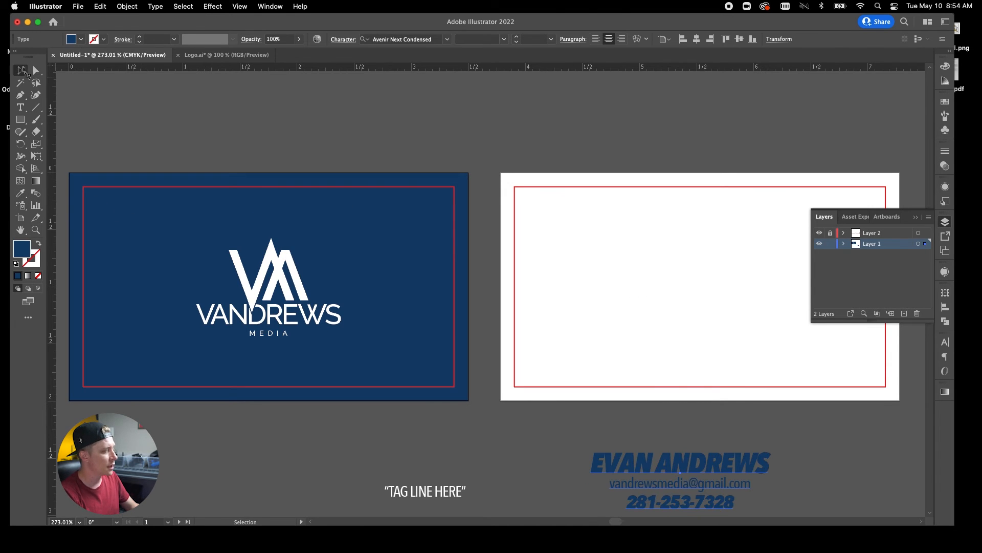
Move the contact text onto the white back card and centre it horizontally.
left_click_drag(718, 477, 724, 279)
left_click(721, 290)
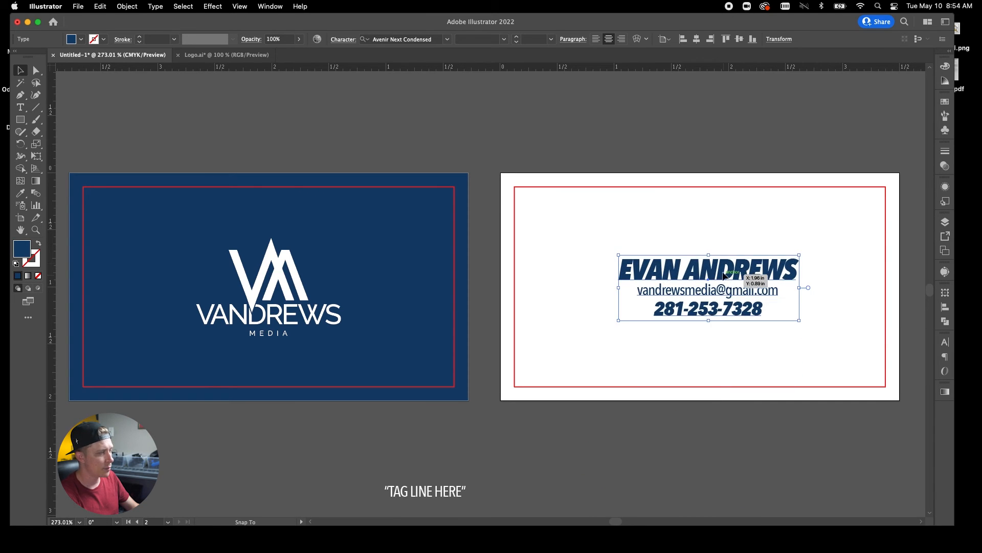
left_click(697, 39)
left_click(749, 122)
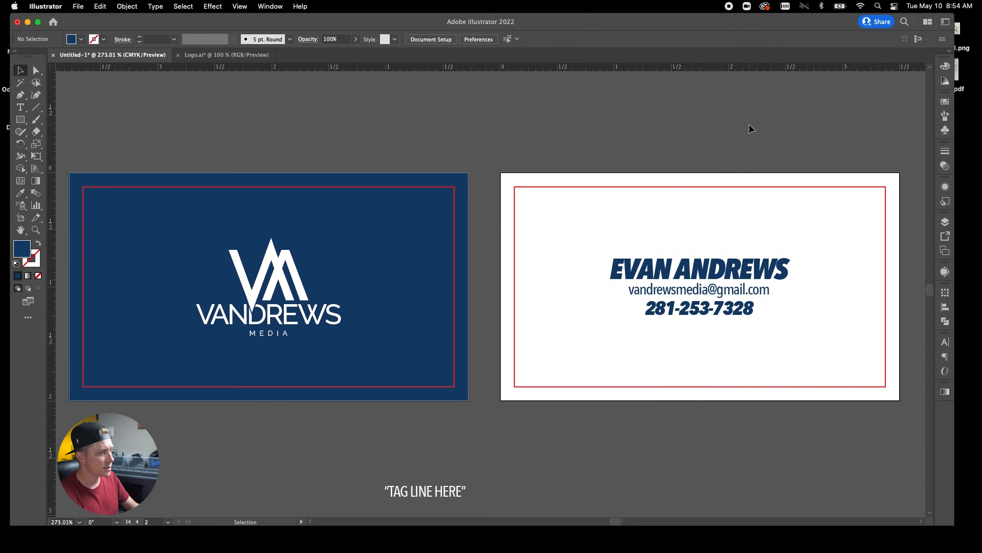
Give the TAG LINE HERE text the email text's navy style.
left_click(731, 313)
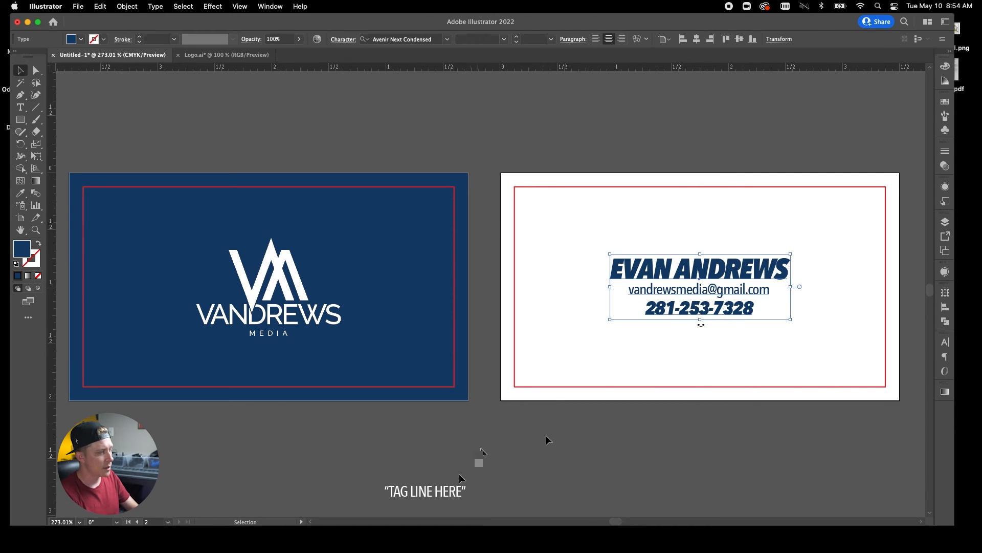
left_click(451, 490)
left_click(21, 195)
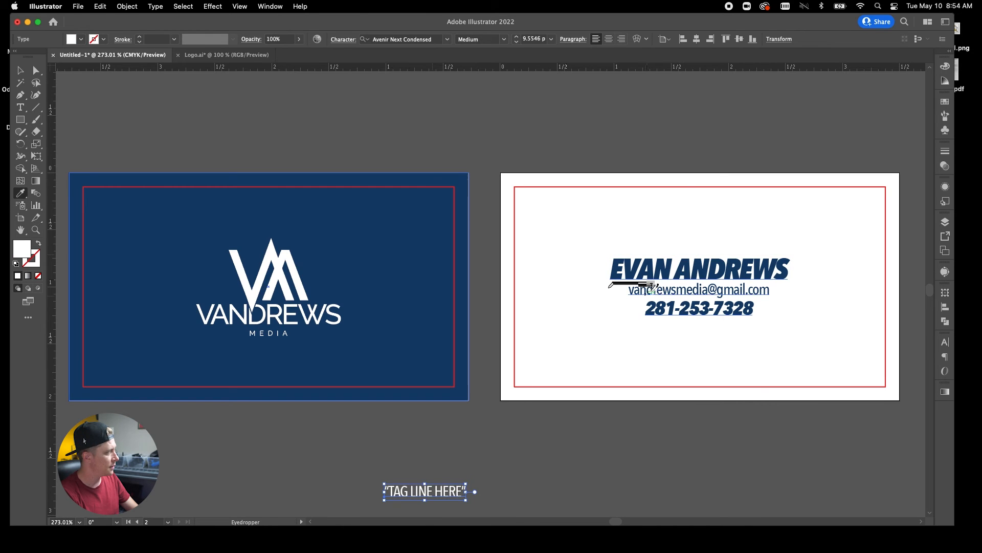
left_click(636, 282)
left_click(19, 70)
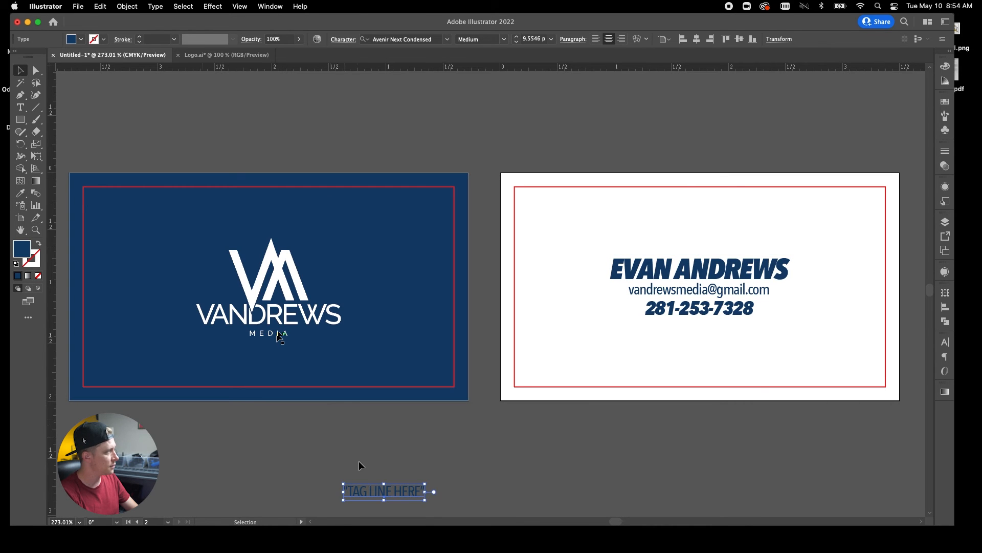
Enlarge the contact block, centre it vertically, and place the tagline beneath the phone number.
left_click_drag(436, 494, 796, 473)
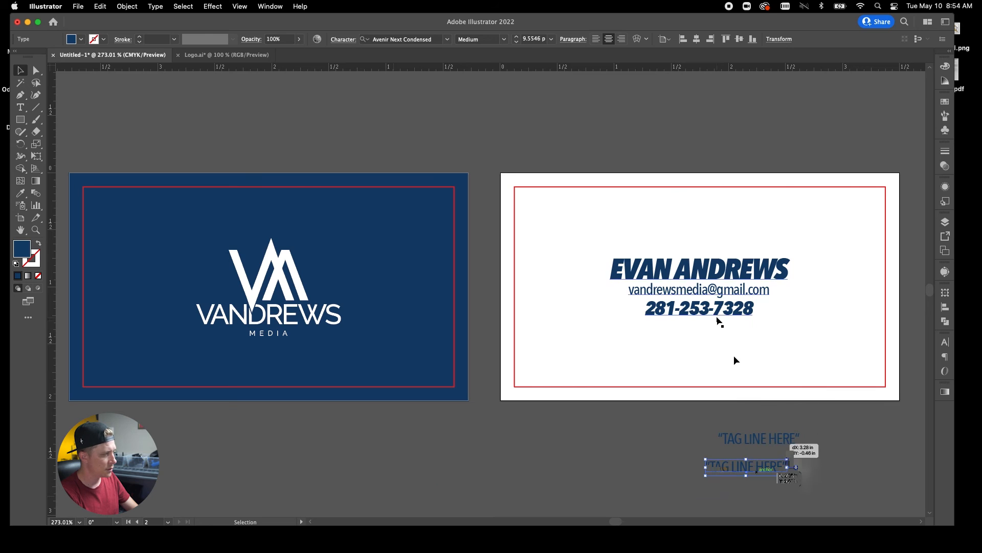
left_click(711, 319)
left_click_drag(701, 321, 700, 333)
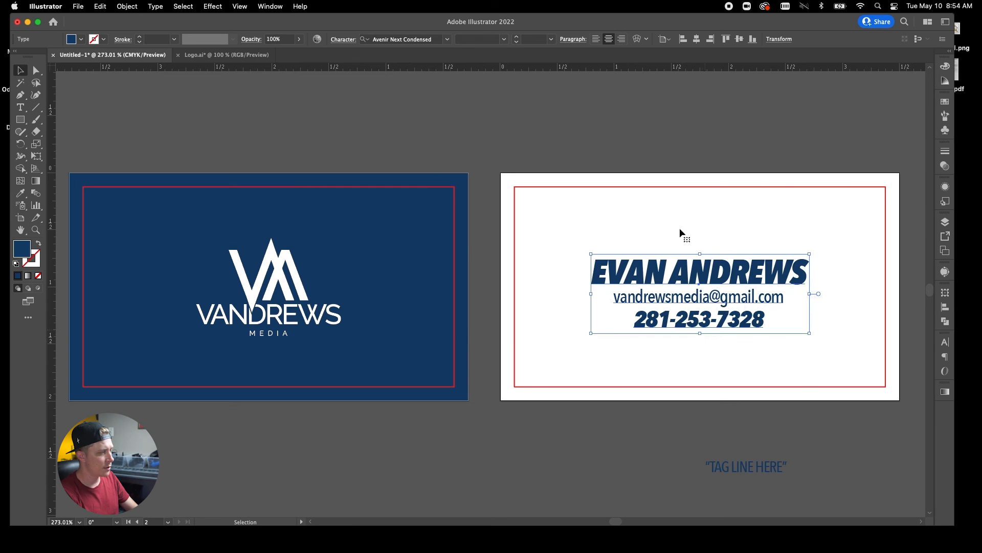
left_click(739, 39)
left_click(718, 161)
left_click_drag(750, 471, 704, 356)
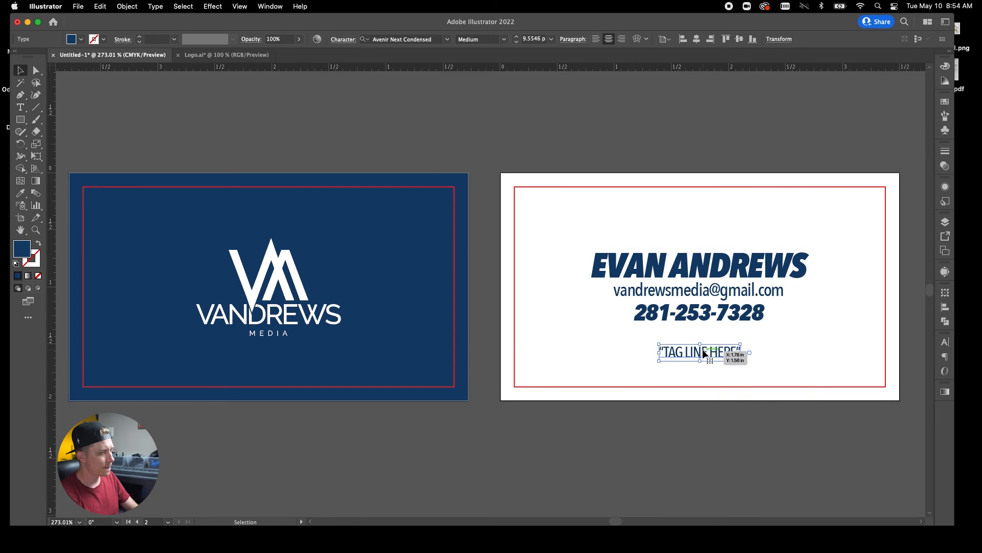
left_click(726, 107)
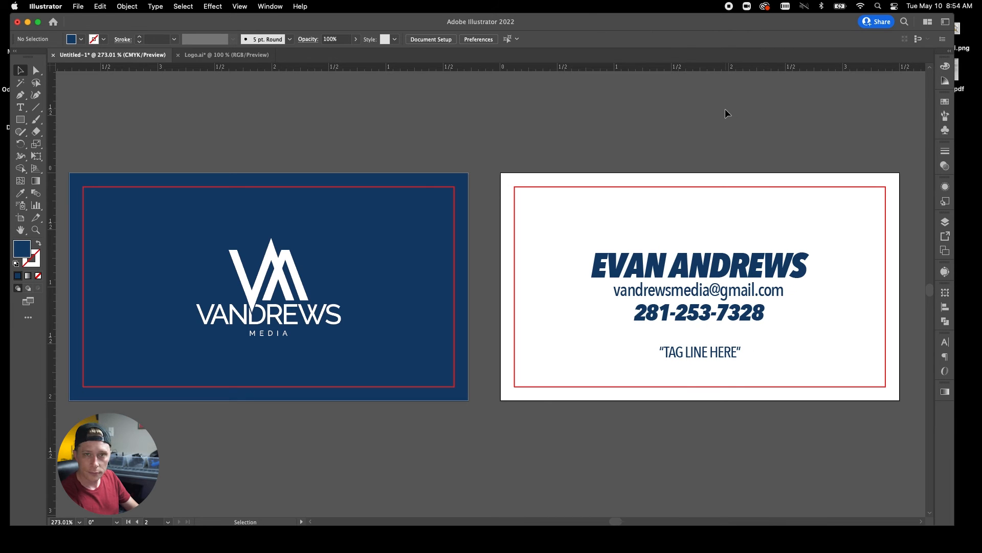
Left-align the contact lines on the card's left side, with the tagline moved above the name.
left_click(747, 268)
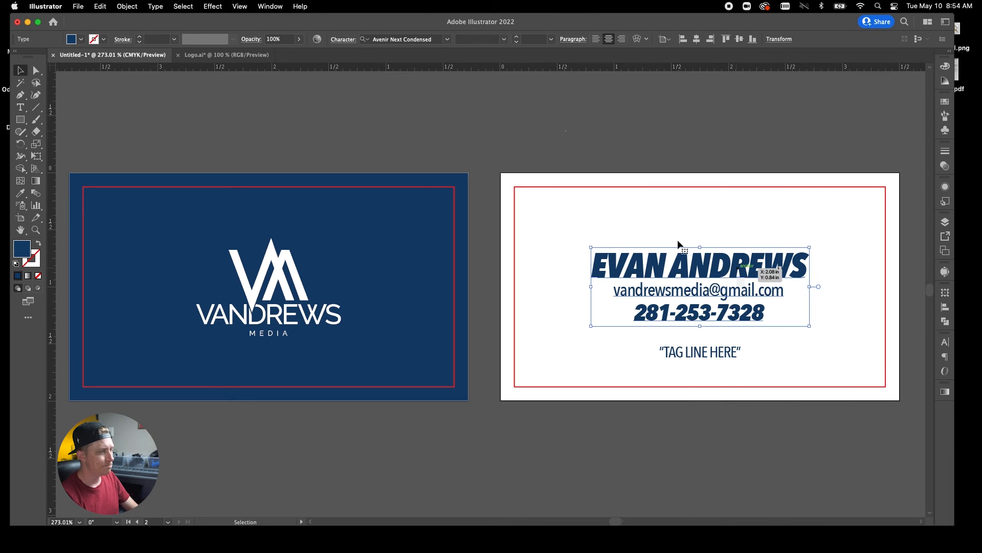
left_click(596, 38)
left_click_drag(824, 271, 632, 268)
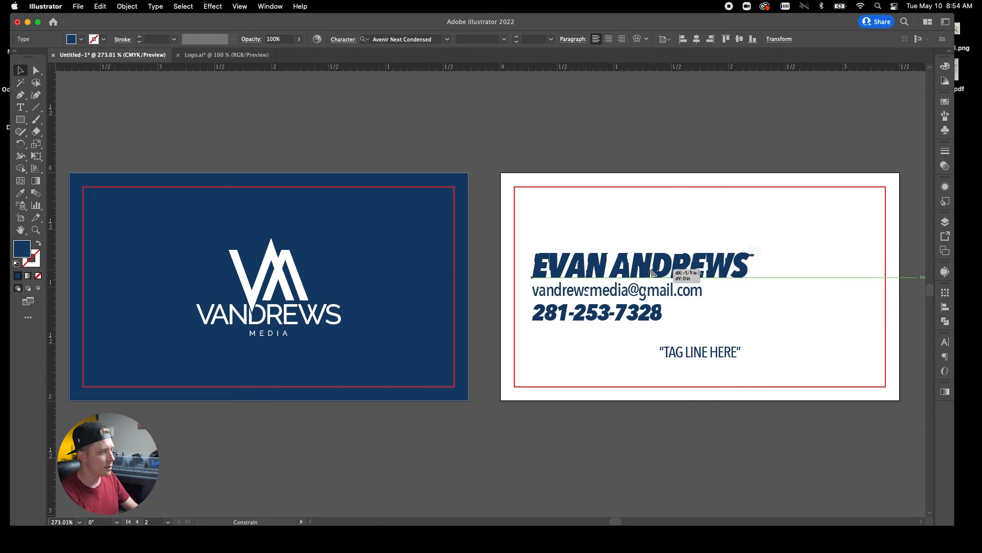
left_click_drag(704, 365, 628, 223)
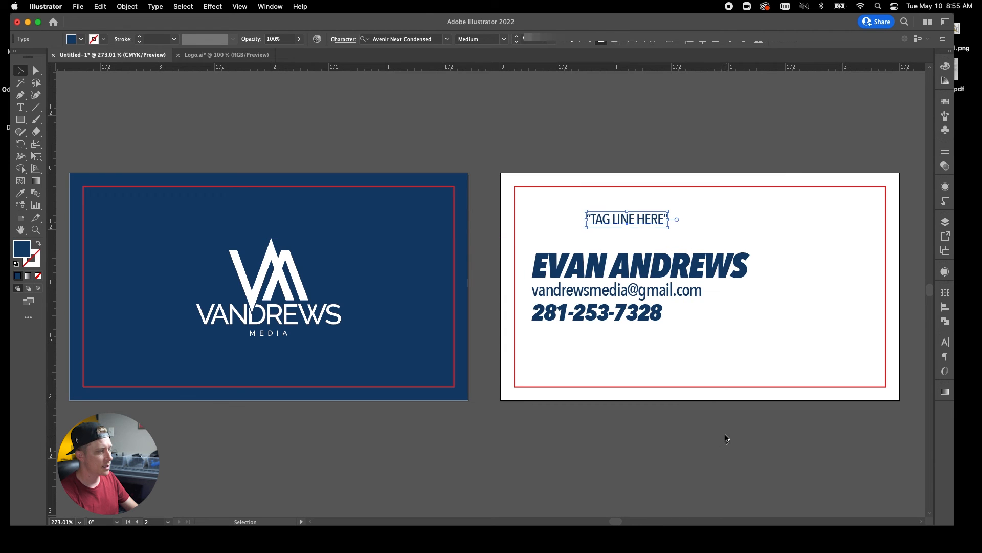
left_click(724, 434)
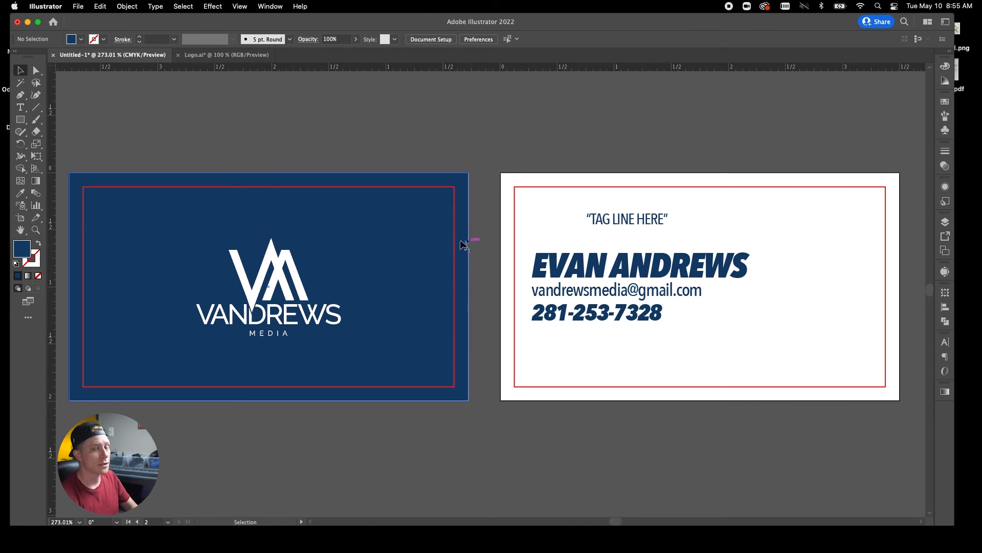
left_click(19, 121)
left_click_drag(17, 124, 62, 120)
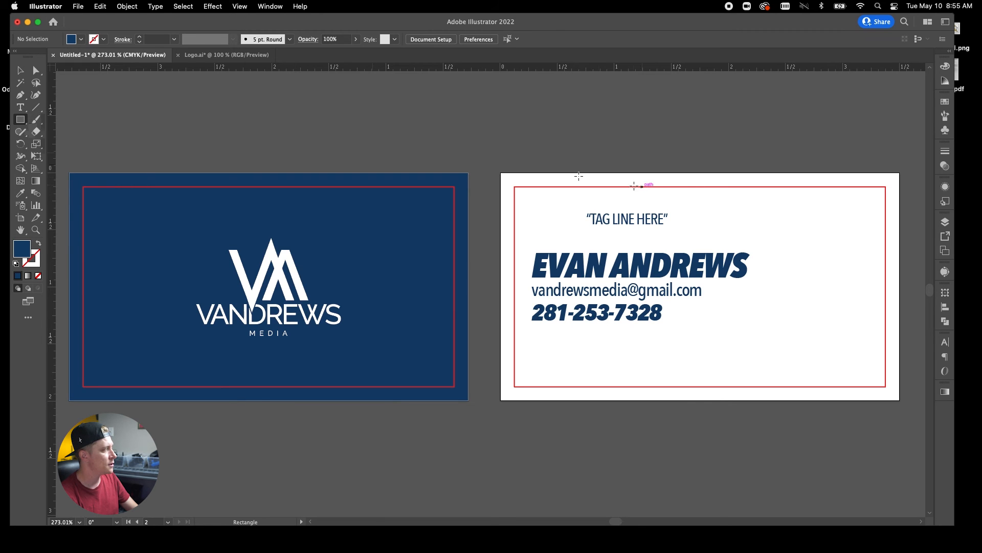
left_click_drag(803, 264, 855, 316)
left_click(21, 69)
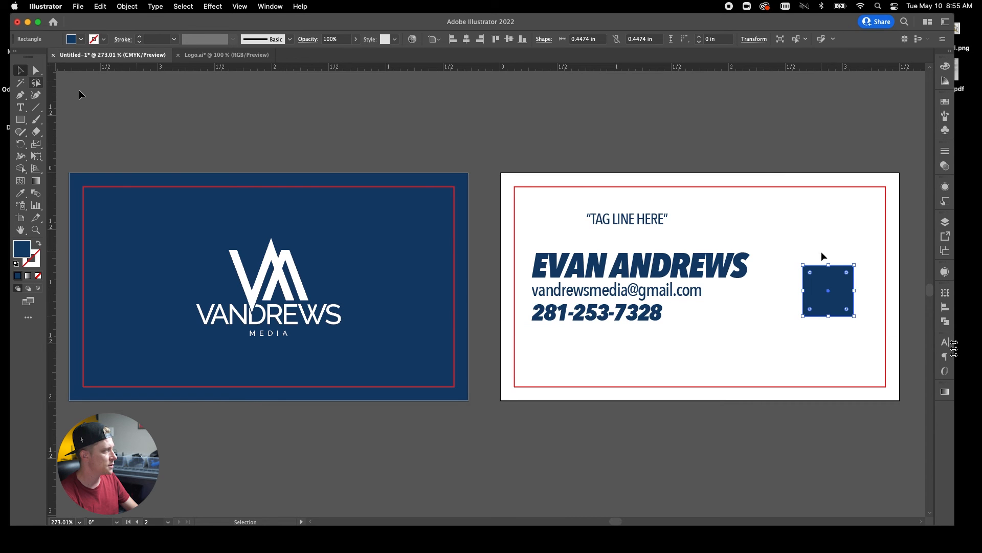
left_click_drag(873, 279, 854, 240)
left_click(771, 138)
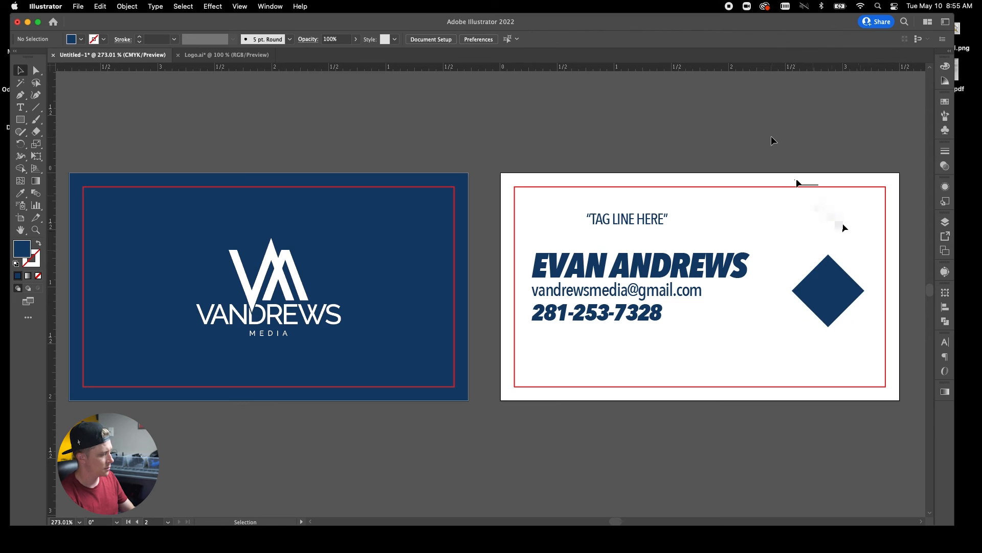
left_click(825, 285)
key("Up")
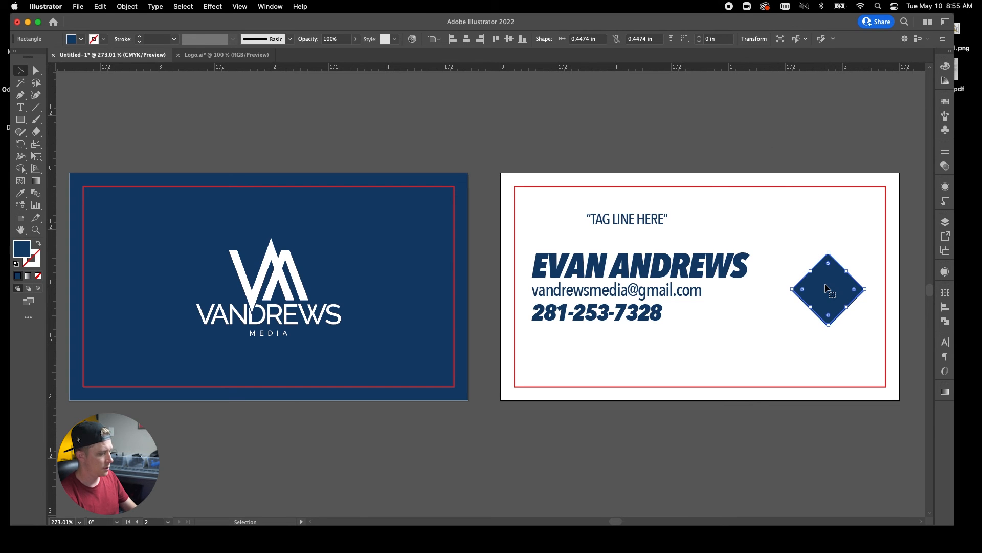
left_click_drag(830, 290, 867, 278)
left_click(822, 294, "shift")
left_click_drag(840, 309, 831, 308)
left_click_drag(820, 201, 822, 230)
left_click_drag(826, 307, 832, 303)
left_click(808, 153)
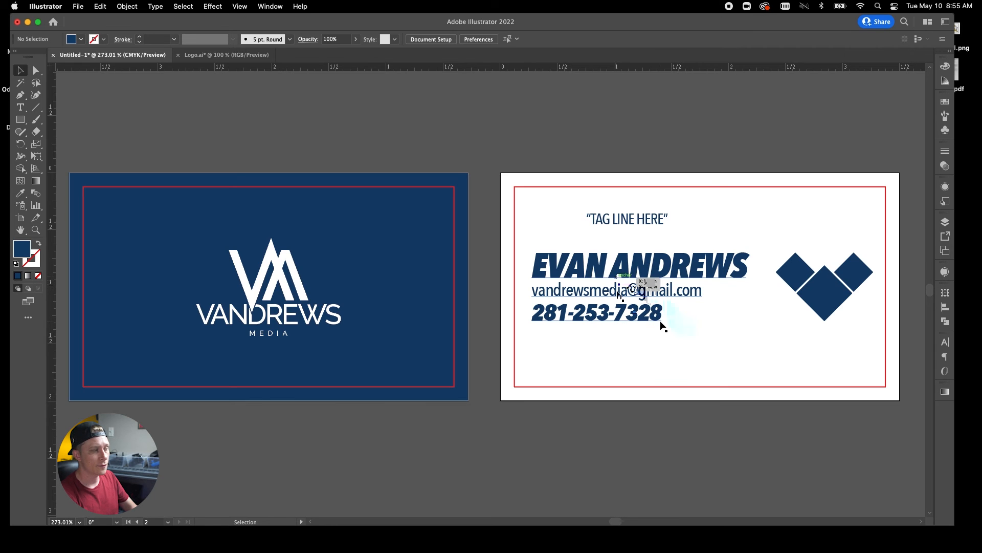
left_click(841, 312)
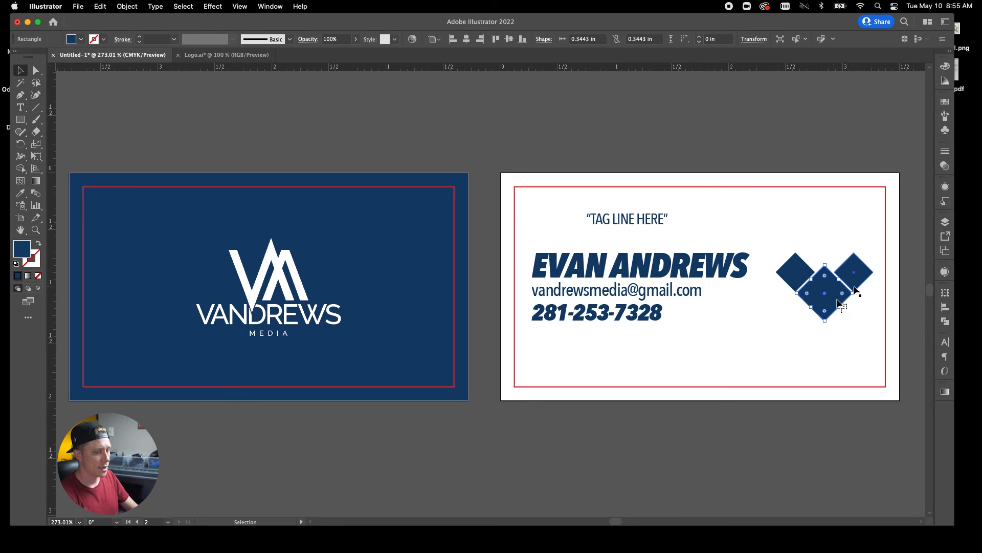
left_click(854, 289)
key("Delete")
left_click(816, 295)
key("Delete")
left_click(792, 276)
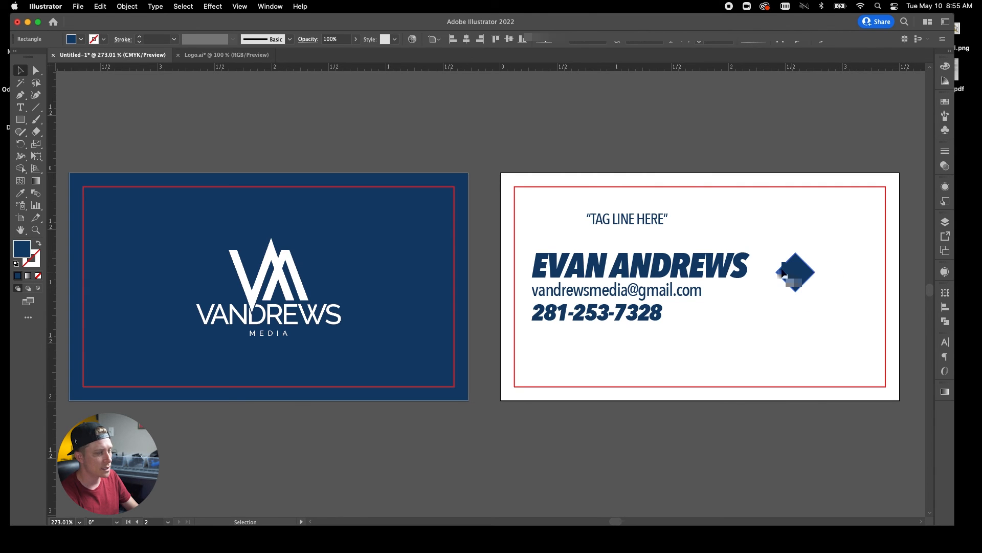
key("Delete")
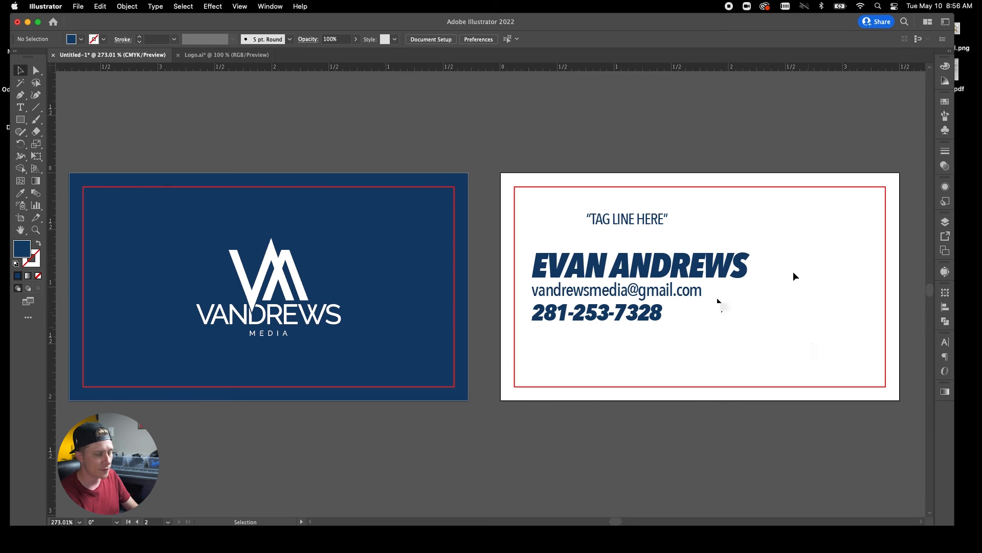
Centre-align the contact lines and centre the block horizontally on the back card.
left_click(633, 288)
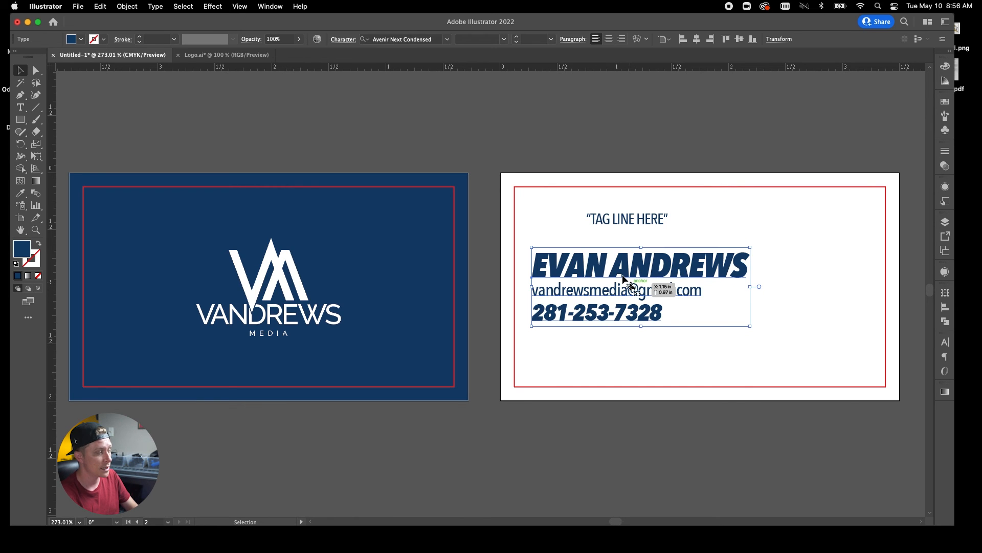
left_click(612, 39)
left_click_drag(560, 269, 730, 298)
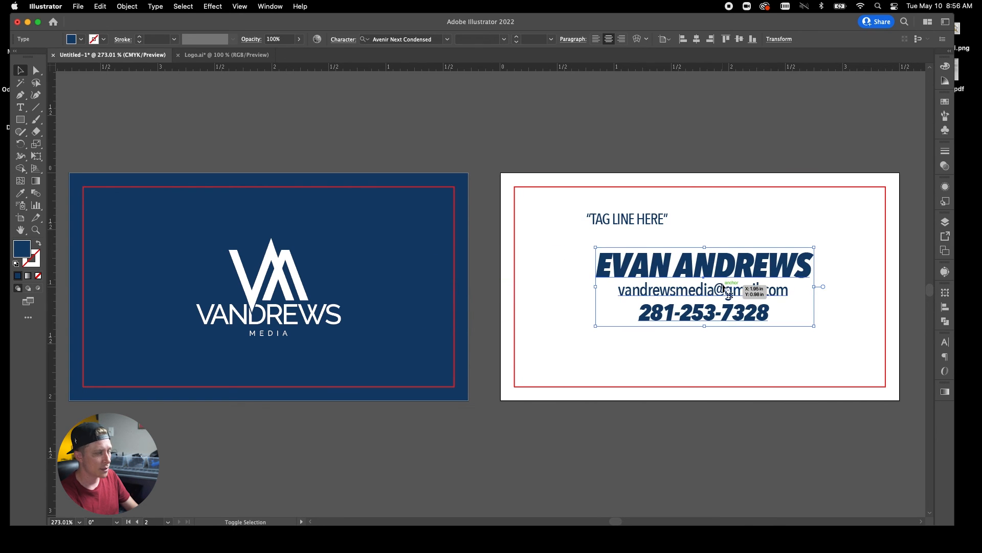
left_click(697, 40)
Centre the tagline horizontally on the card and nudge it slightly lower.
left_click(658, 220)
left_click(696, 40)
left_click(763, 121)
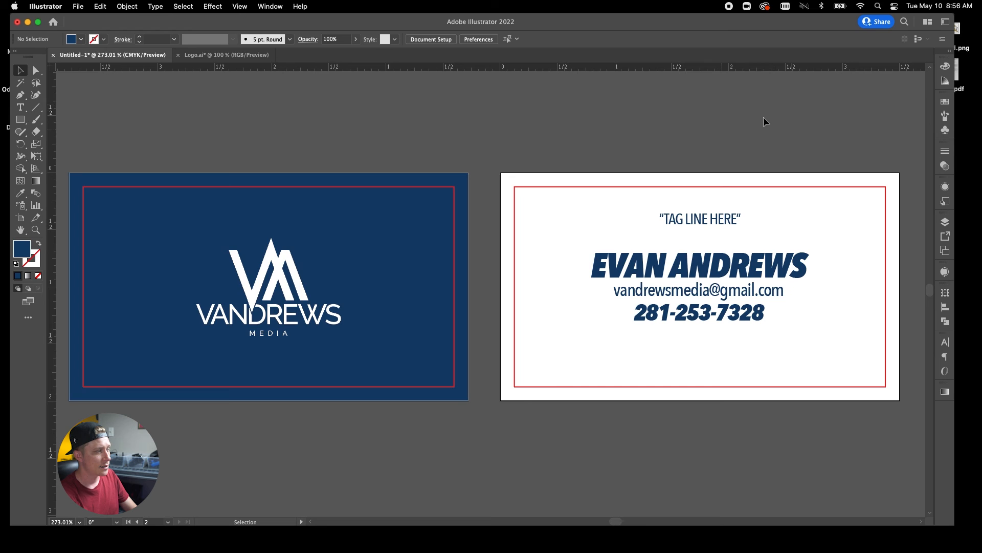
left_click_drag(731, 220, 731, 224)
left_click(684, 146)
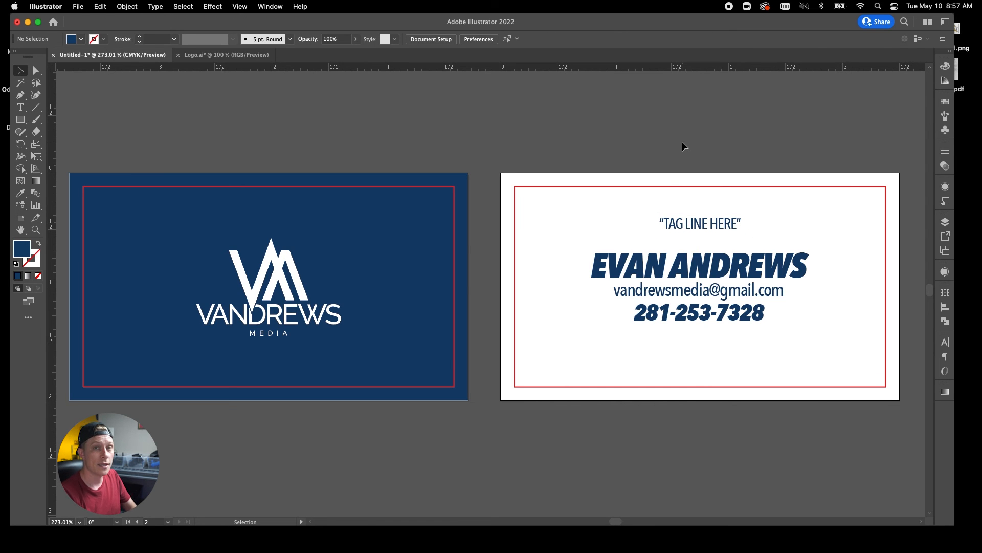
Hide Layer 2 so the red margin guides disappear from both cards.
left_click(945, 222)
left_click(819, 233)
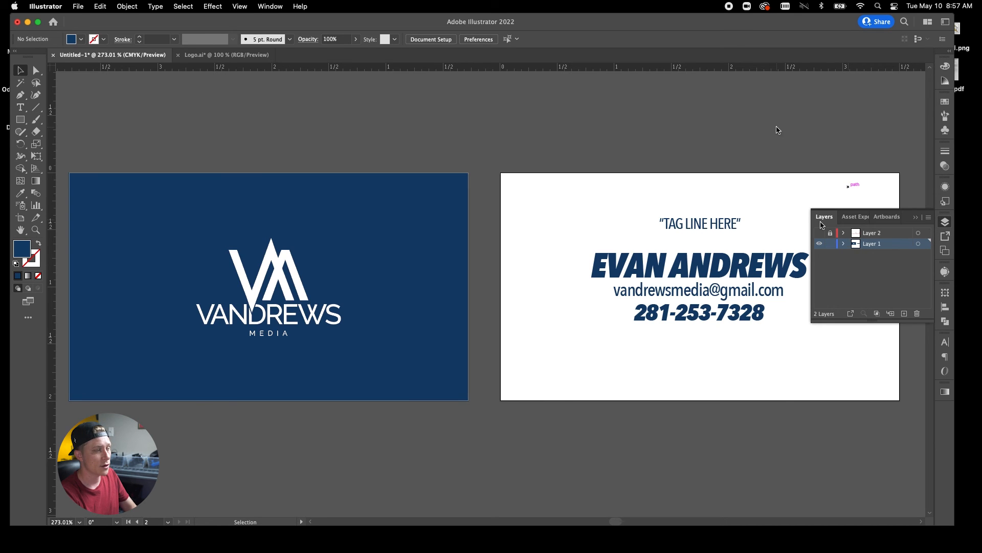
left_click(921, 215)
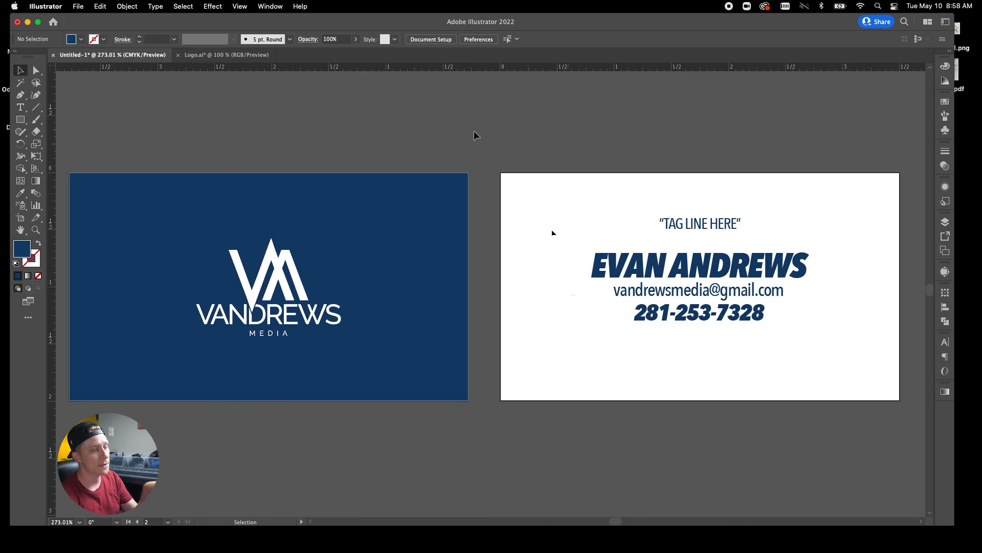
Left-align the contact lines and scale the contact block down.
left_click(685, 295)
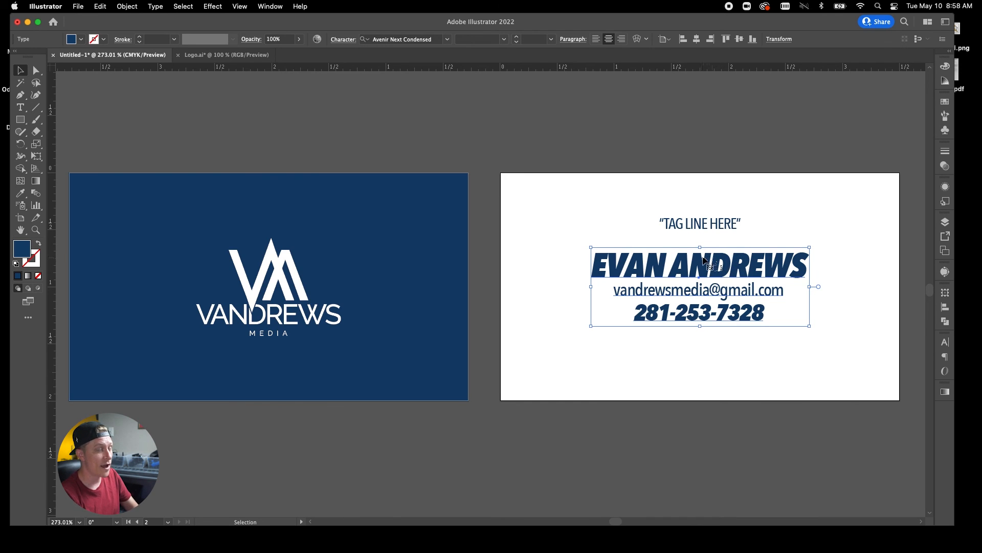
left_click(596, 39)
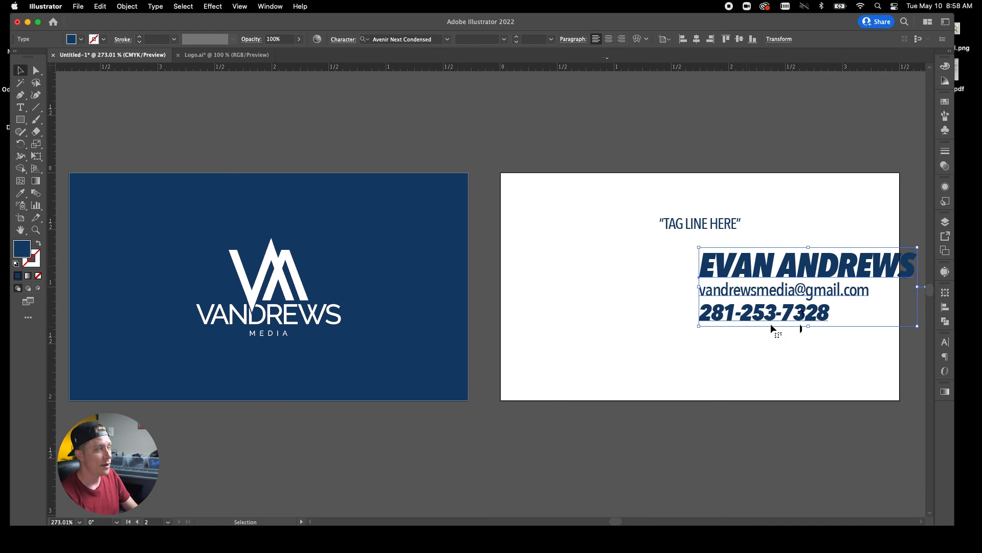
left_click_drag(808, 248, 620, 345)
Show the Layer 2 margin guides again; set the contact text lower left, tagline just above the name.
left_click(945, 222)
left_click(820, 233)
left_click(919, 218)
left_click_drag(615, 351, 612, 344)
left_click_drag(689, 228, 594, 305)
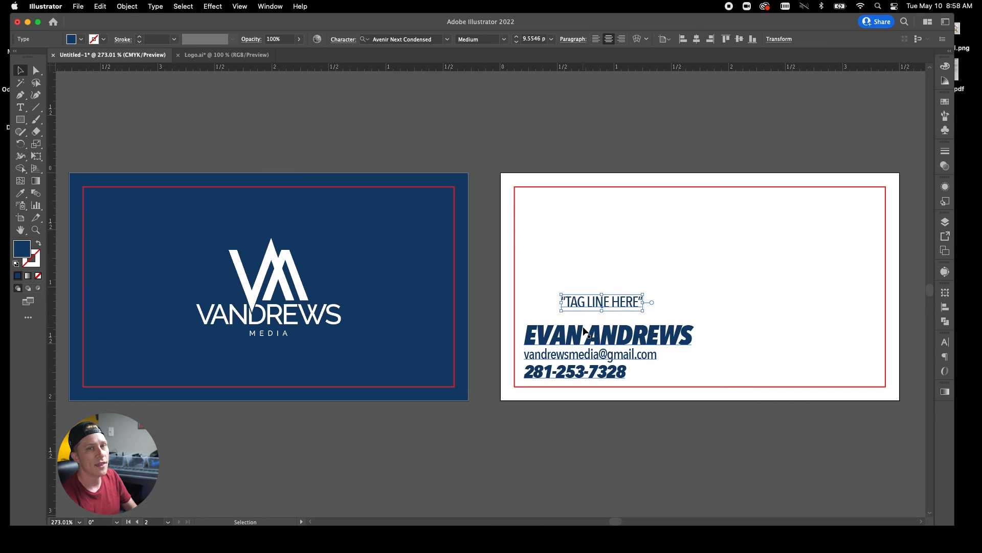
Undo back to the earlier centred contact-text layout.
key("super+z")
key("super+z")
key("super+z")
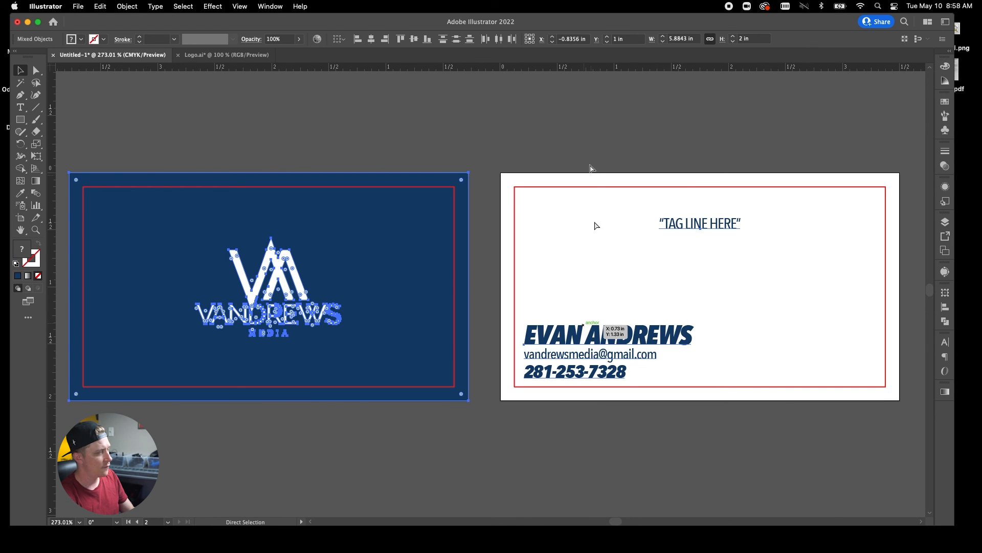
key("super+shift+z")
key("super+shift+z")
key("super+shift+z")
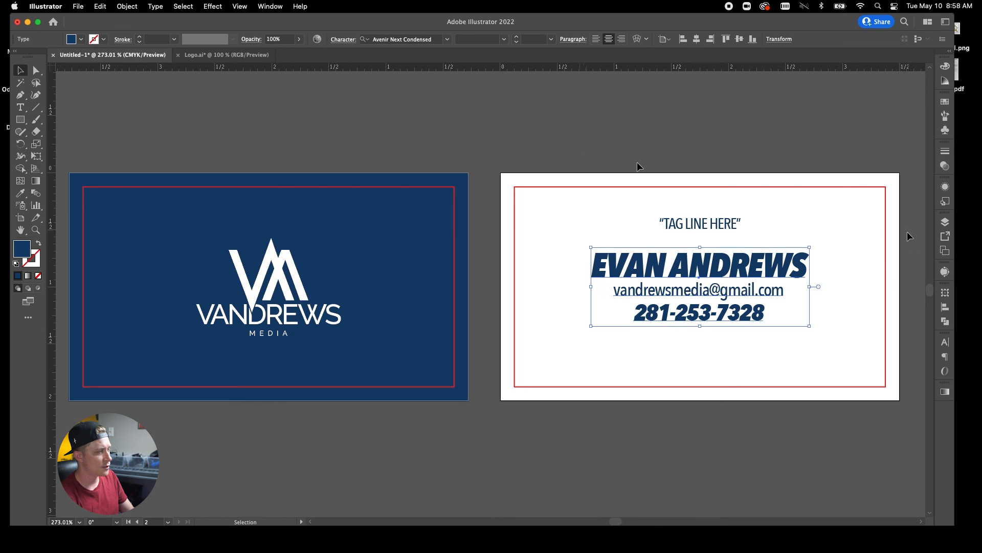
key("super+shift+z")
key("super+z")
key("super+z")
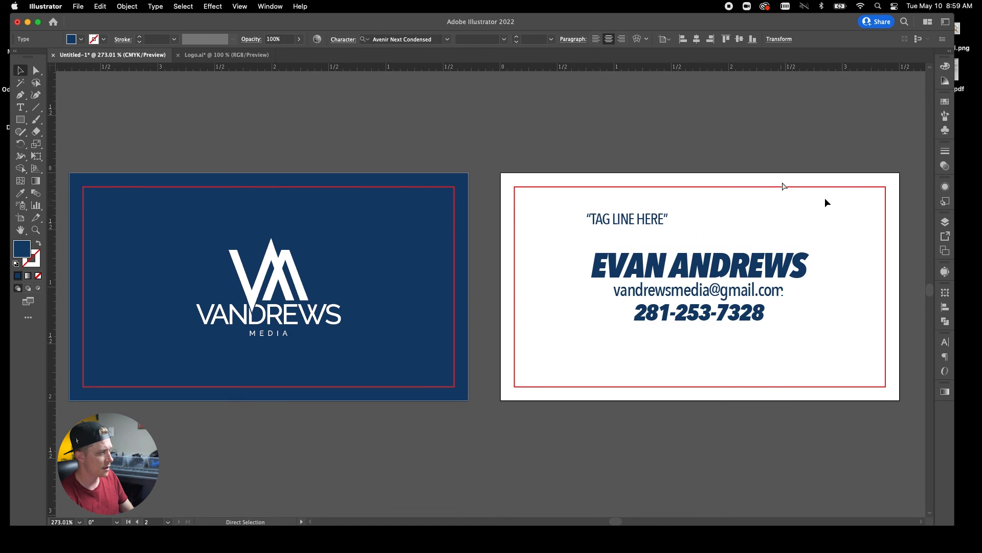
Centre the tagline over the contact text and move both to the card's middle.
left_click(625, 224)
left_click(608, 275, "shift")
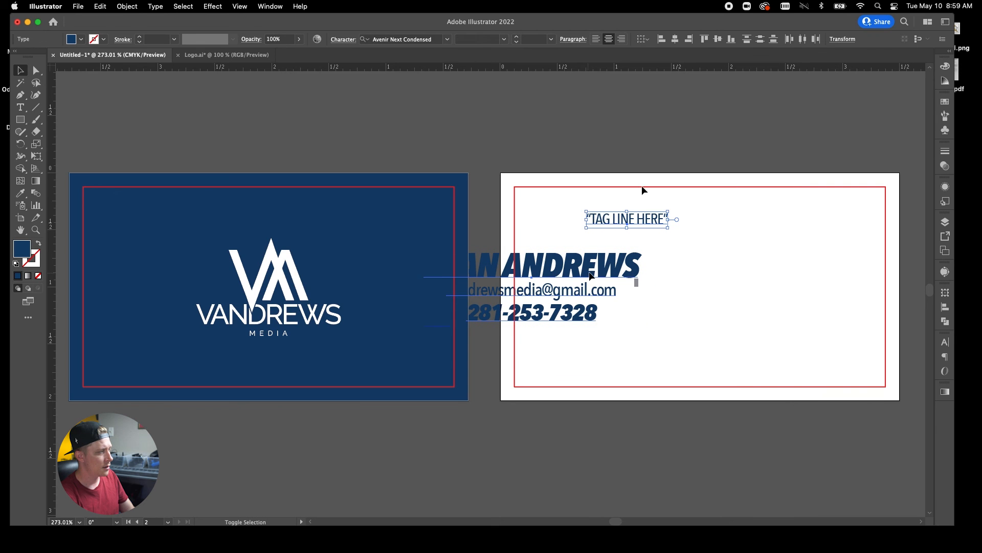
left_click(747, 39)
left_click_drag(611, 237, 730, 237)
left_click_drag(727, 273, 727, 282)
left_click(719, 160)
Hide the red margin guides with Cmd+;.
left_click(945, 222)
key("super+semicolon")
left_click(915, 217)
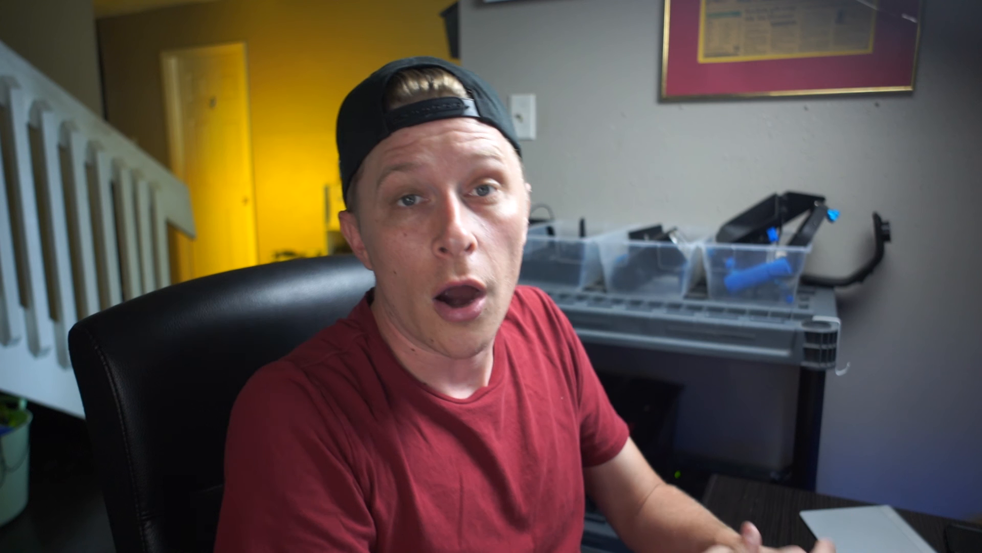